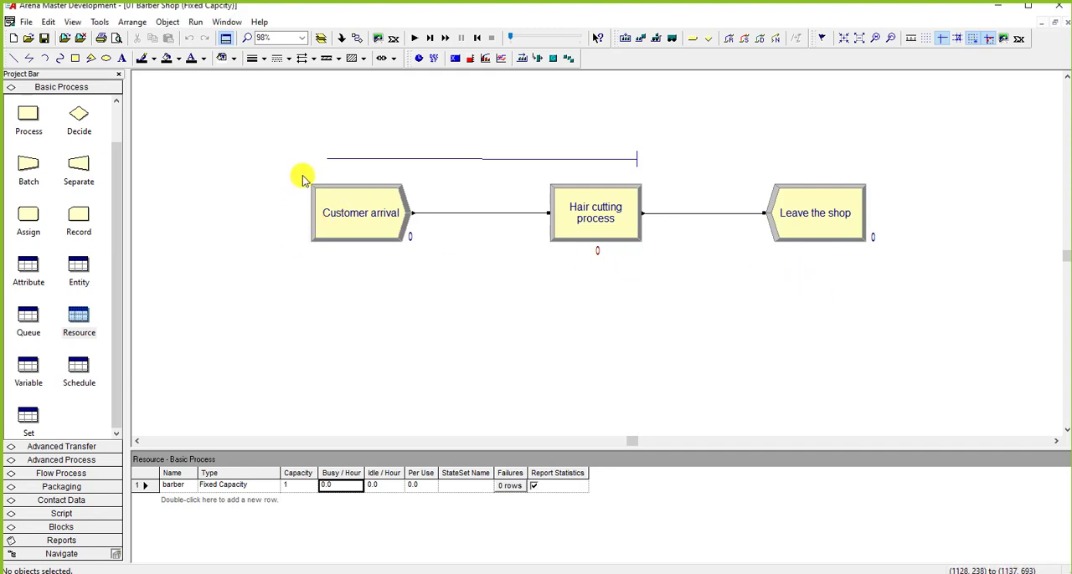
drag(302, 177, 911, 143)
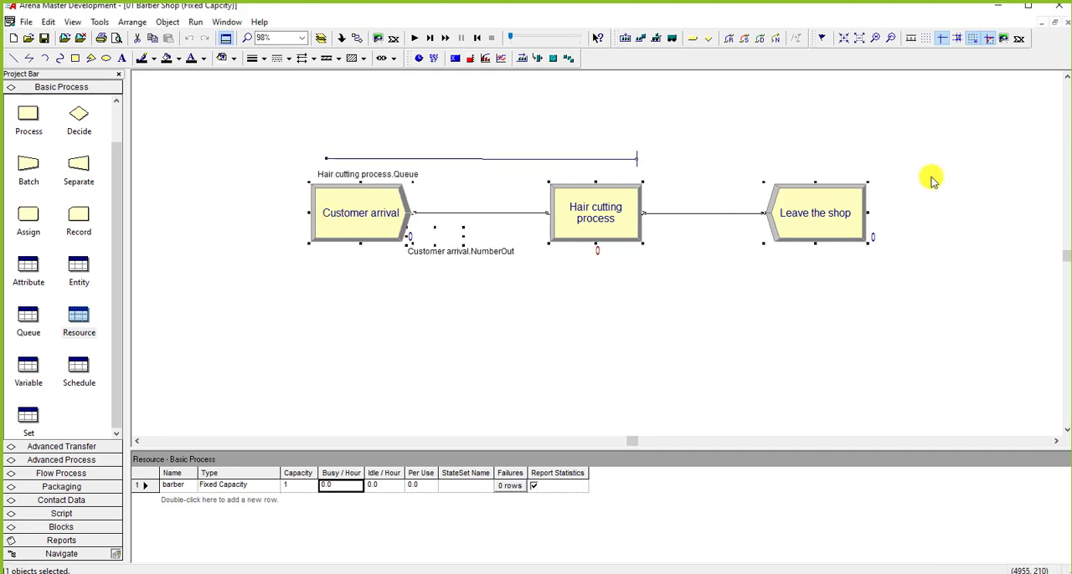
click(932, 181)
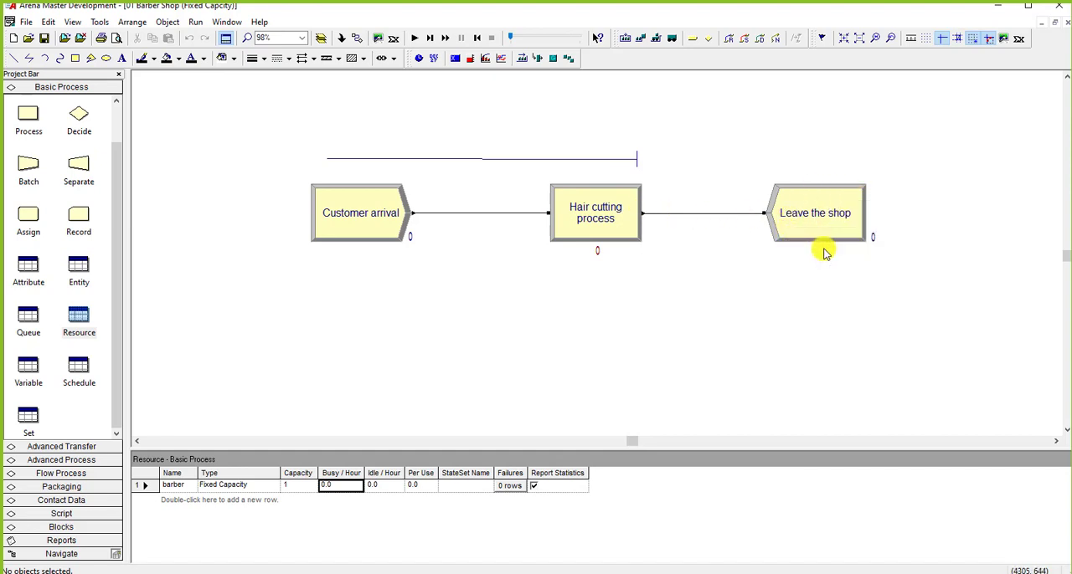
Step: Set the quantity of the barber resource seized by the Hair cutting process to 1
double_click(591, 226)
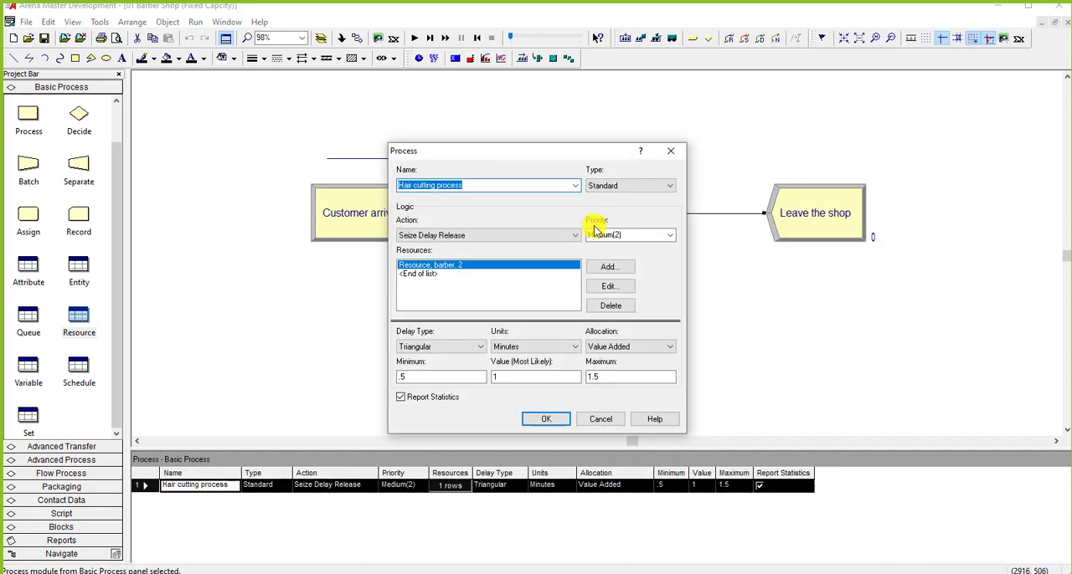
click(609, 285)
drag(540, 238, 715, 267)
drag(734, 318, 715, 318)
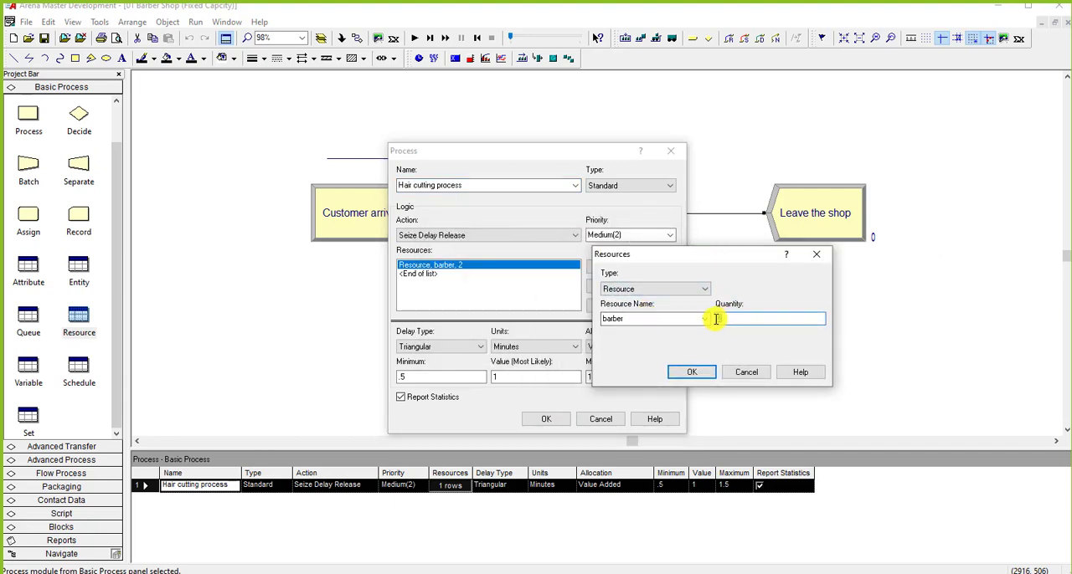
text(1)
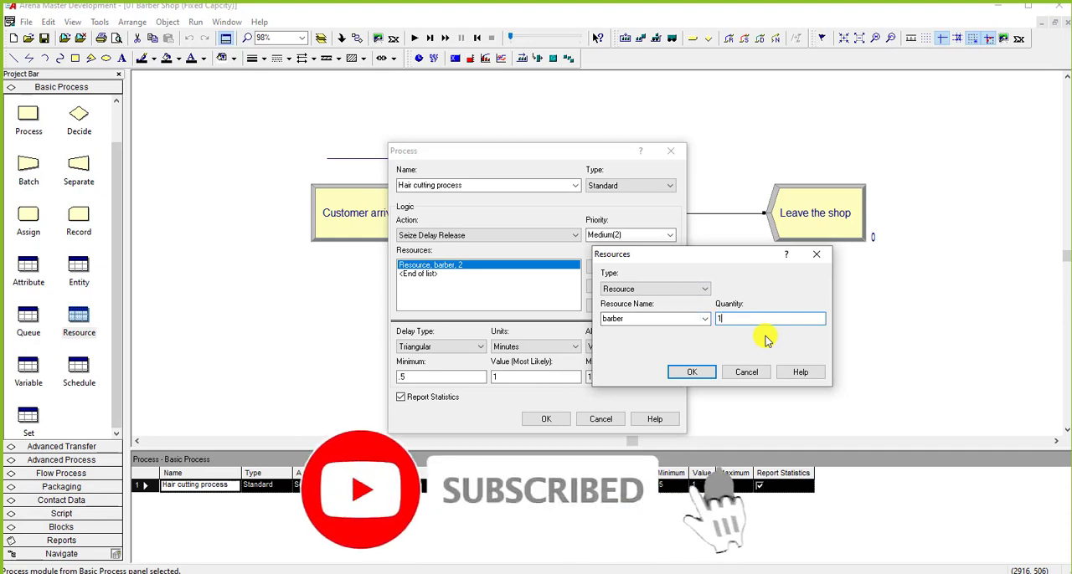
click(690, 368)
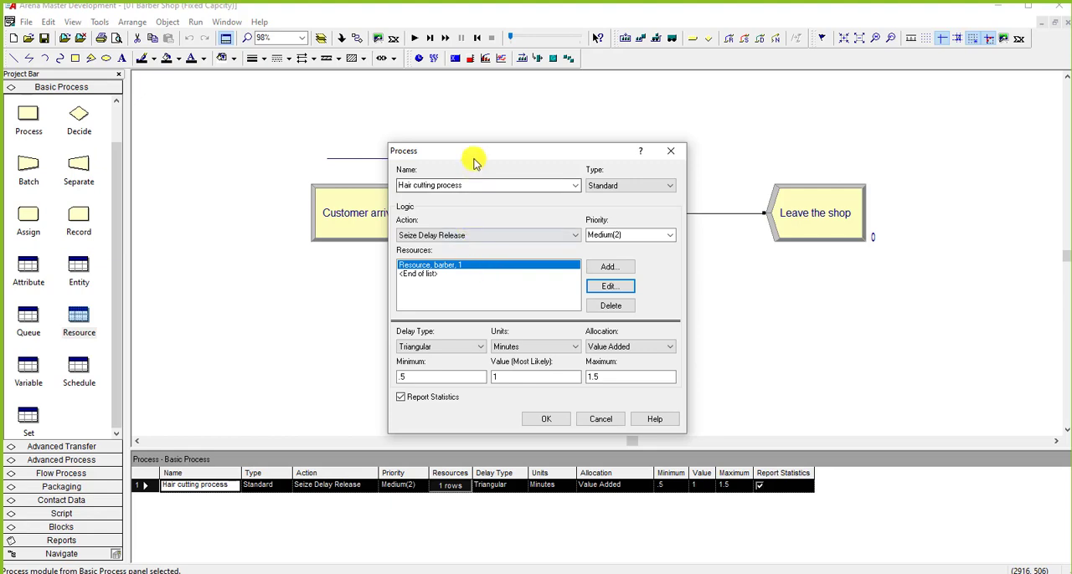
drag(477, 155, 745, 167)
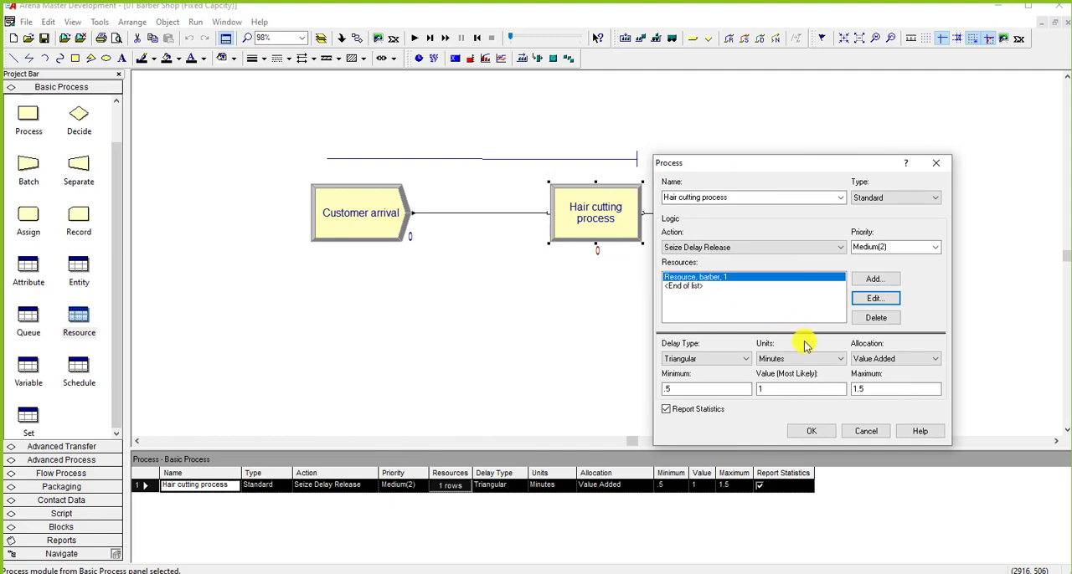
click(811, 430)
right_click(827, 291)
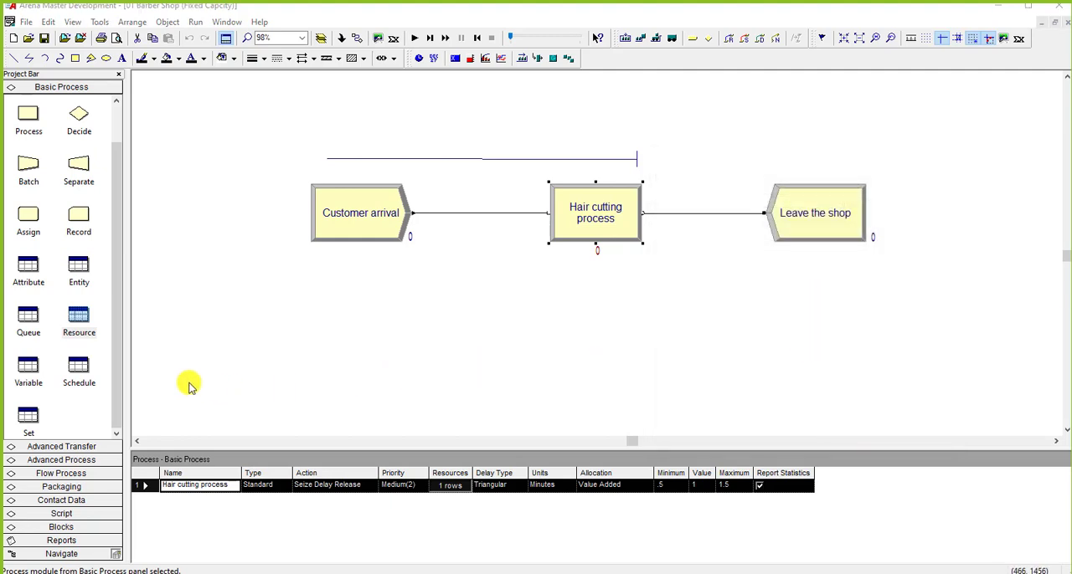
Step: Check the type and capacity of the barber in the Resource data table
click(79, 326)
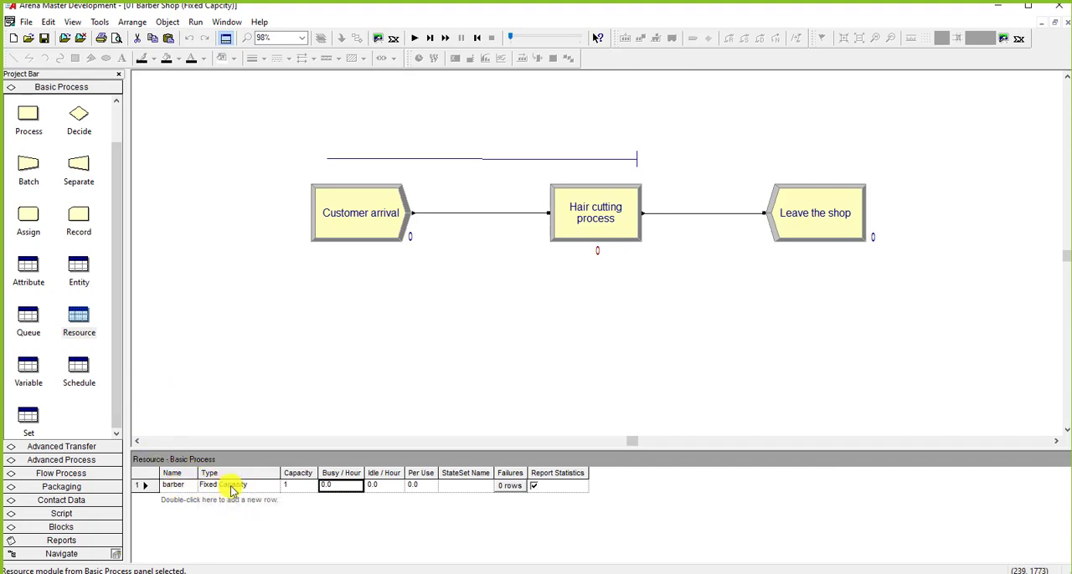
click(292, 486)
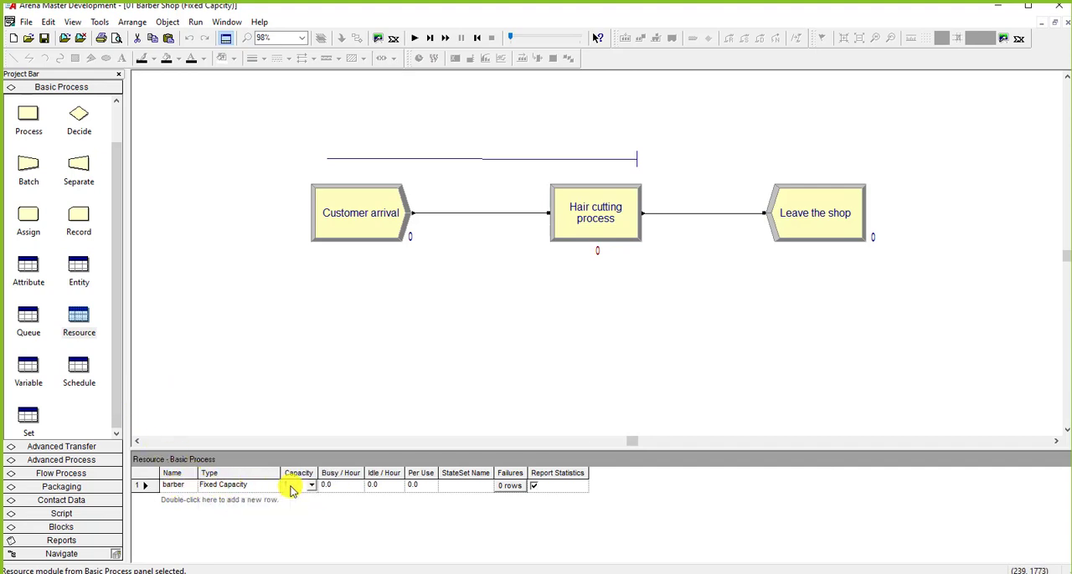
click(577, 353)
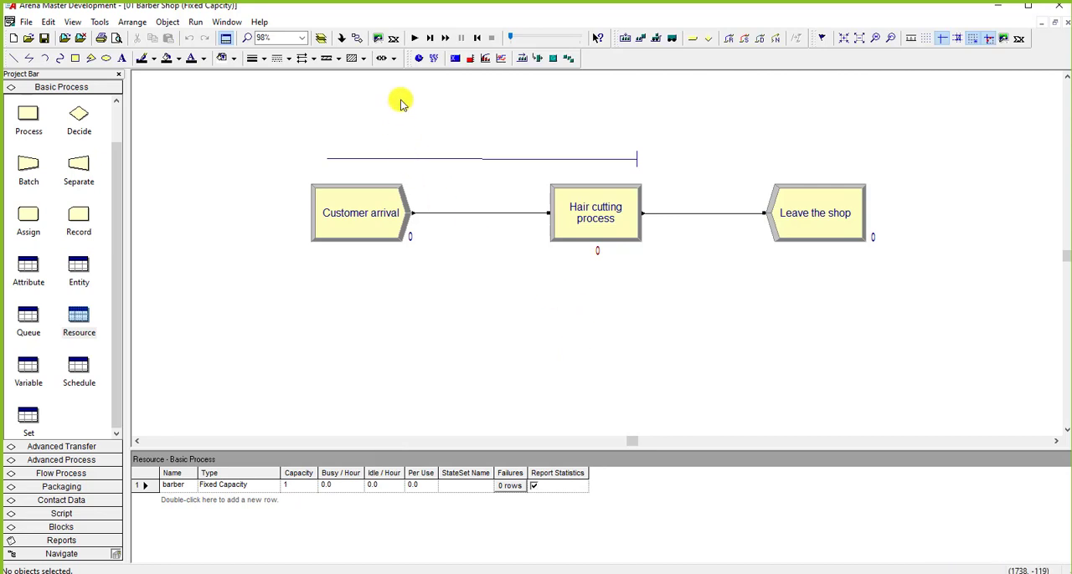
Step: Run the barber shop simulation, switch to single-stepping while customers queue, and end the run
click(415, 39)
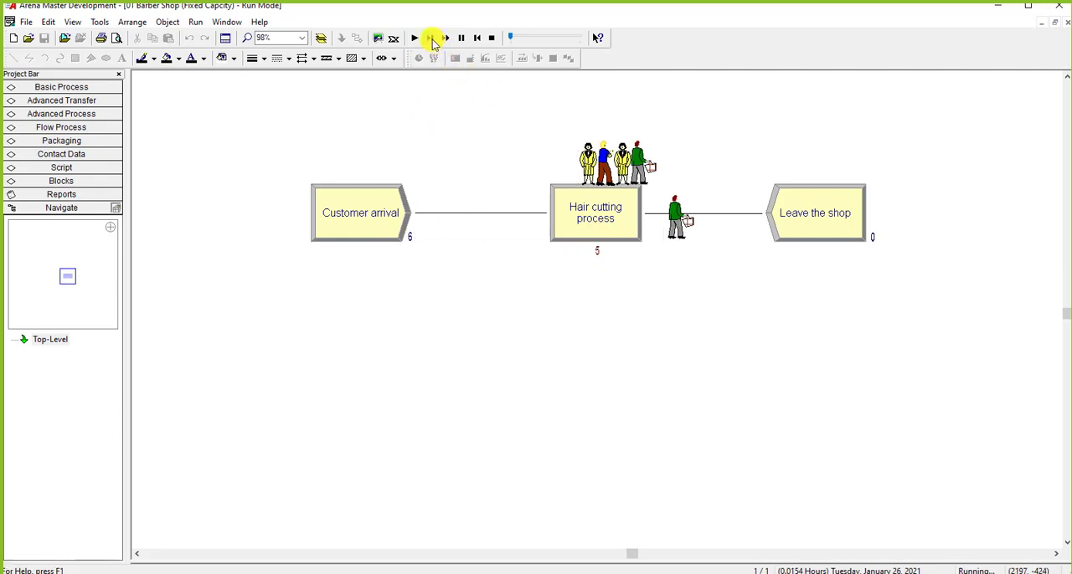
click(429, 38)
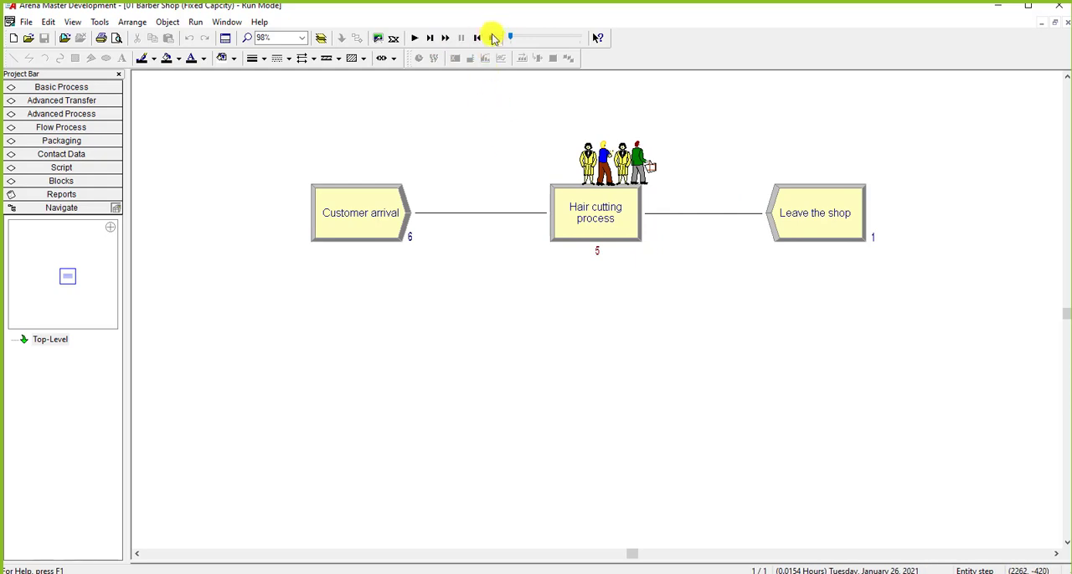
click(492, 38)
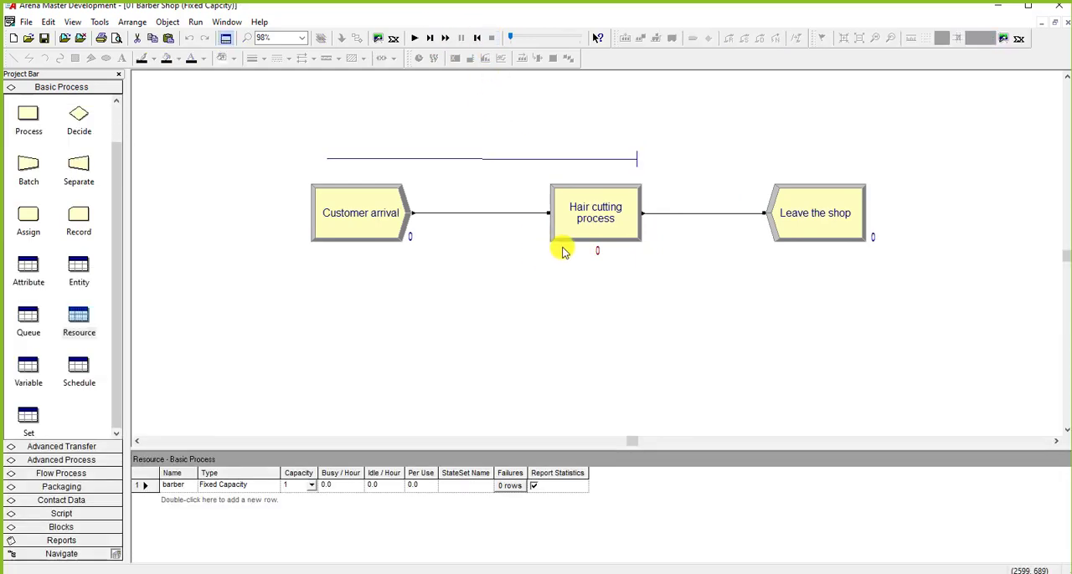
Step: Review the barber resource quantity in the Hair cutting process settings and close them without changes
double_click(567, 244)
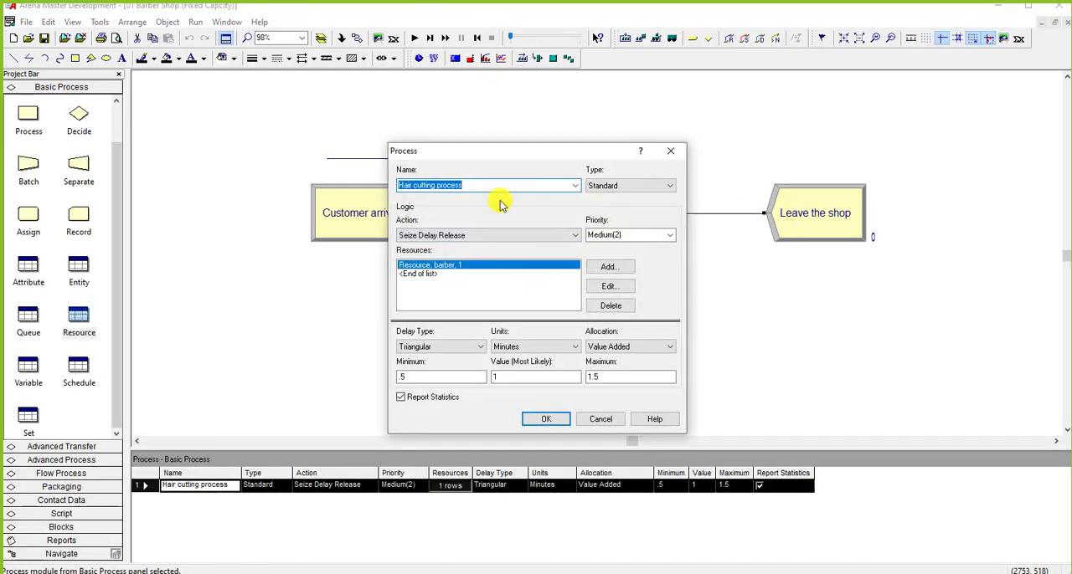
drag(538, 152, 656, 271)
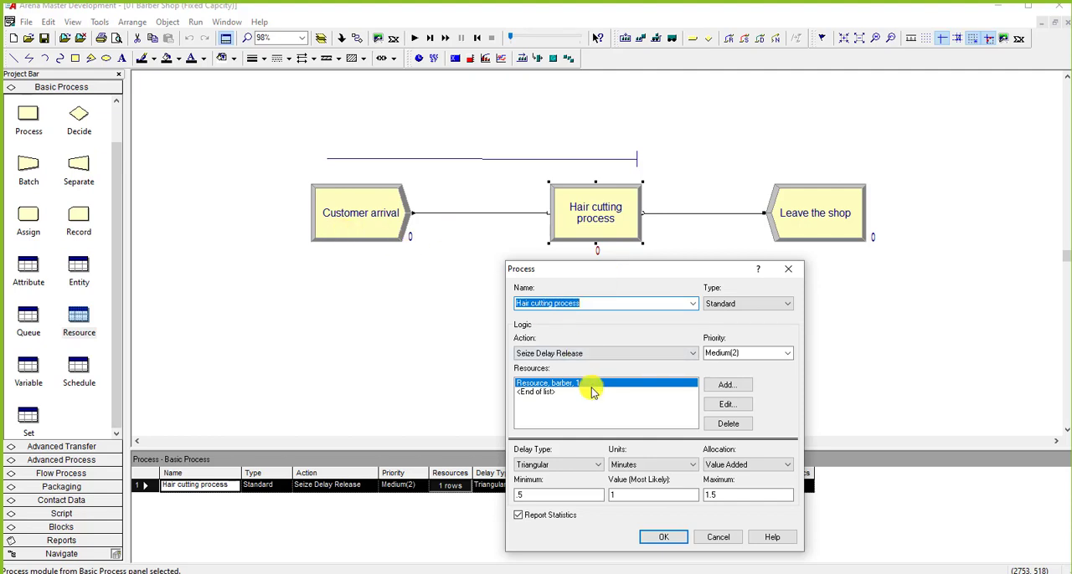
click(703, 536)
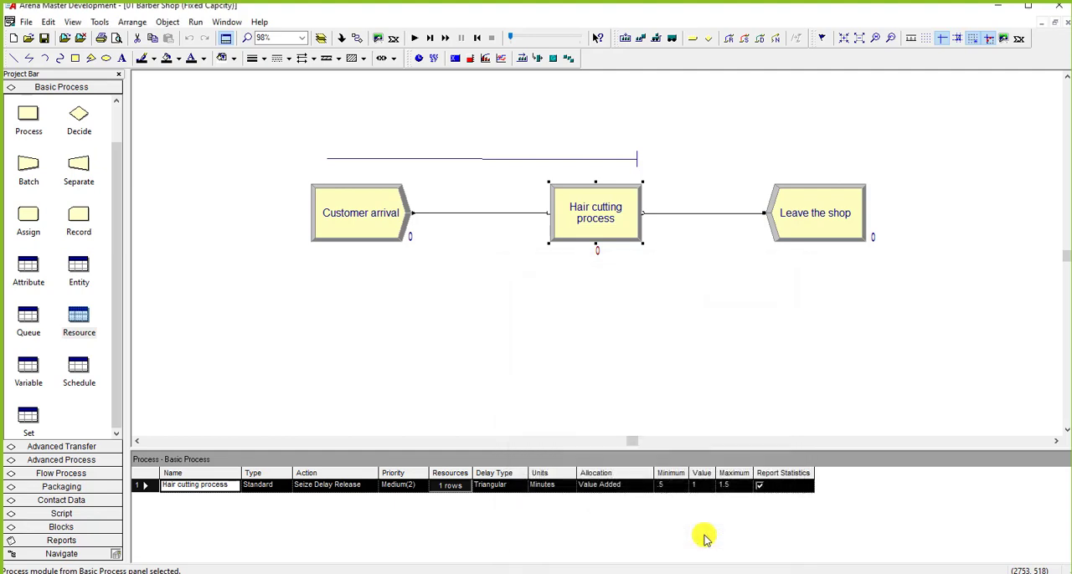
Step: Set the fixed capacity of the barber resource to 2
click(77, 314)
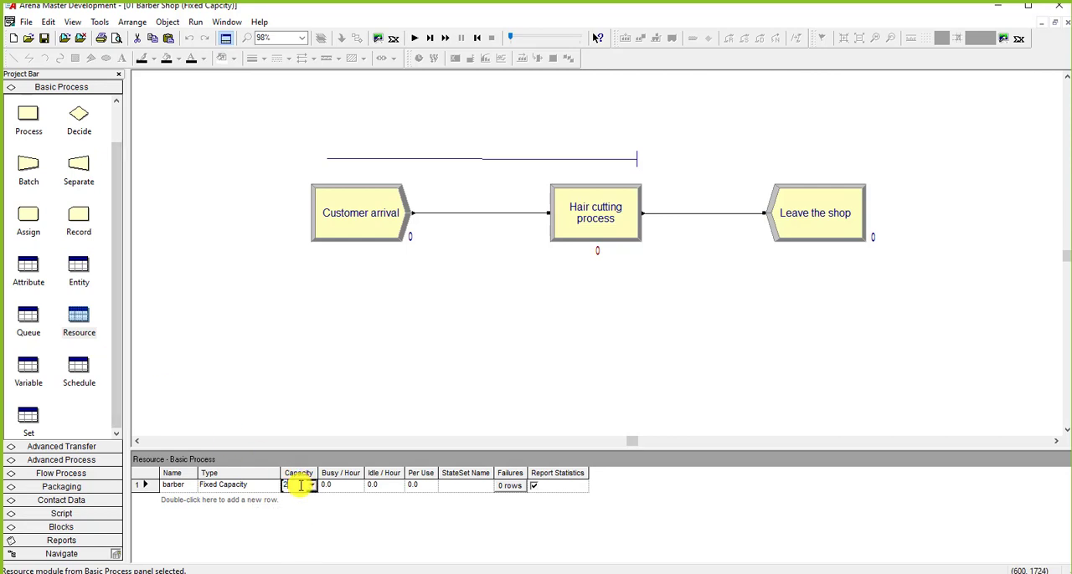
click(371, 412)
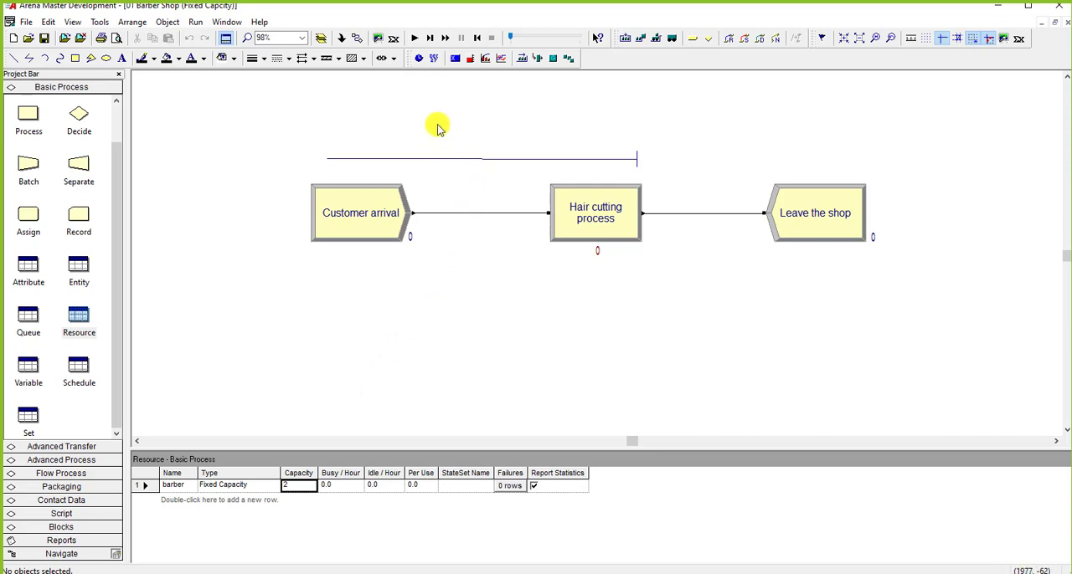
Step: Single-step the simulation until three customers have reached the Hair cutting process, and end the run
click(428, 40)
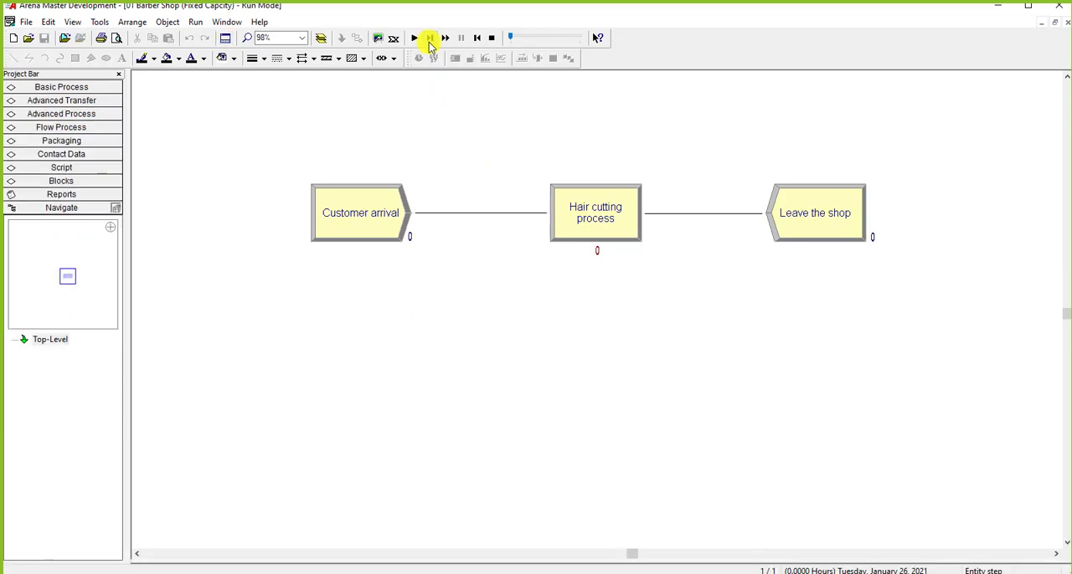
click(429, 40)
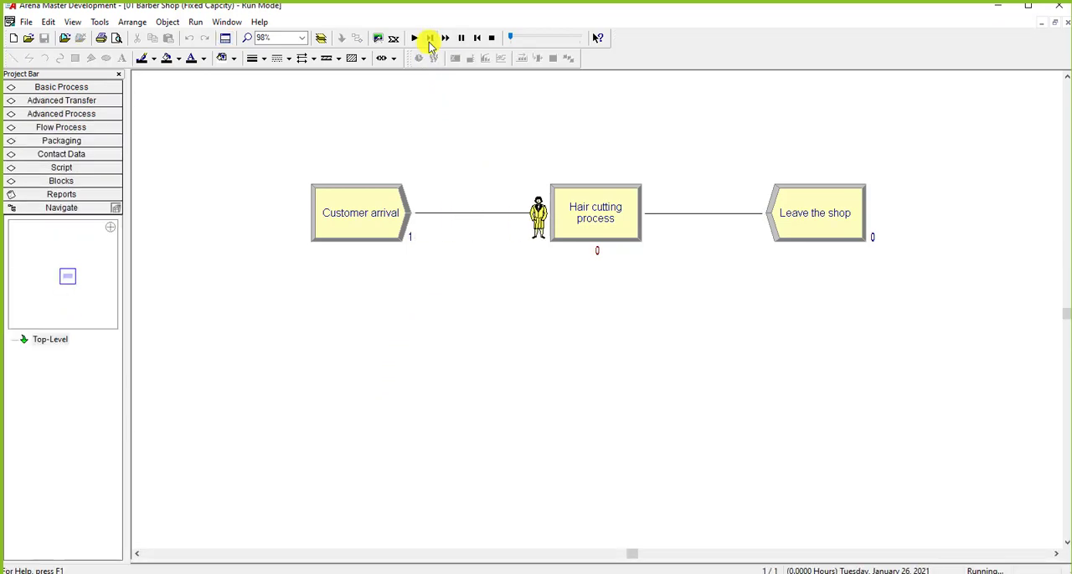
click(428, 40)
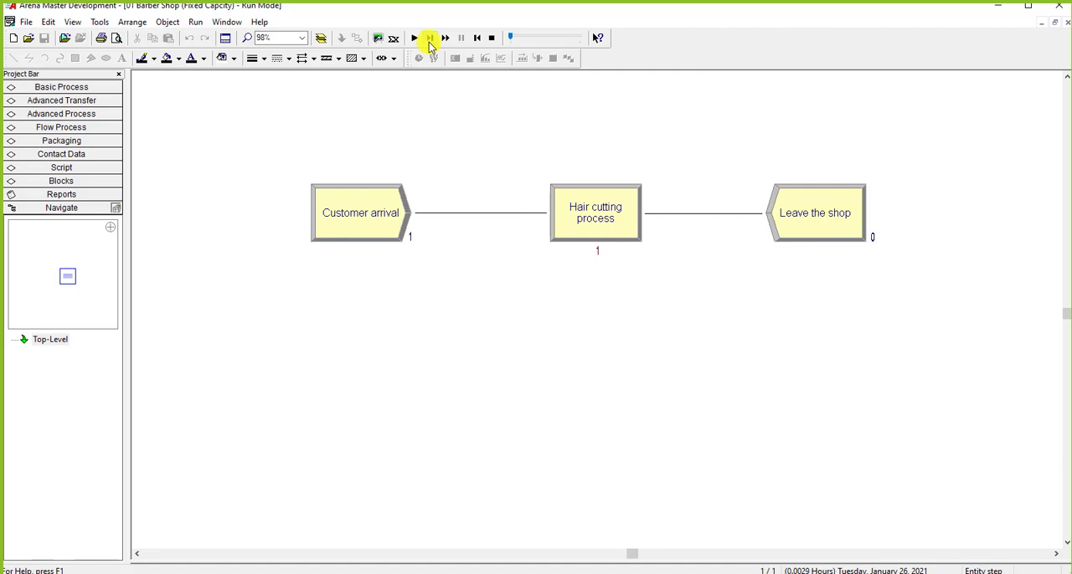
click(428, 41)
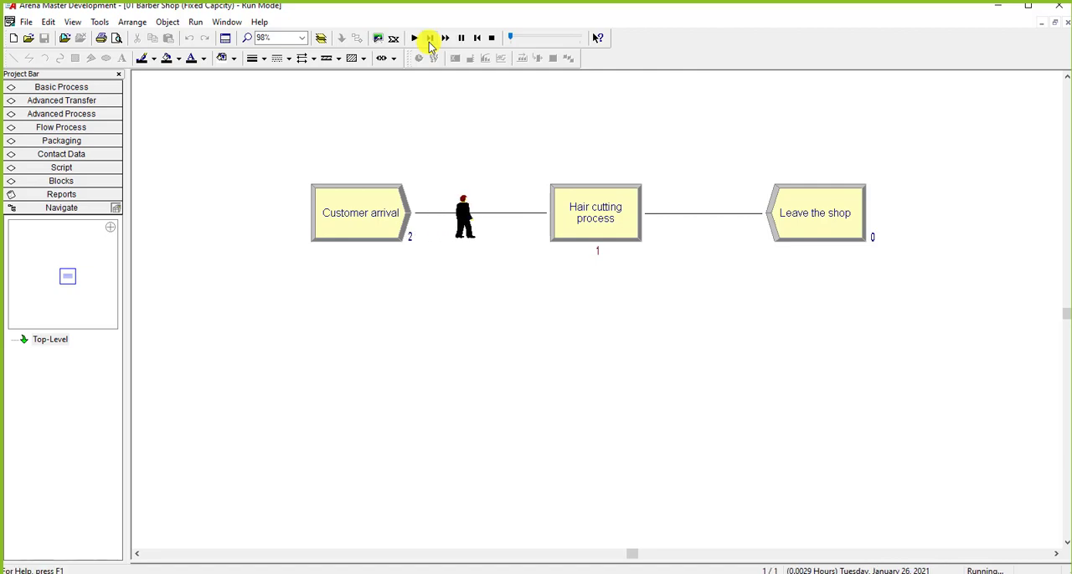
click(429, 40)
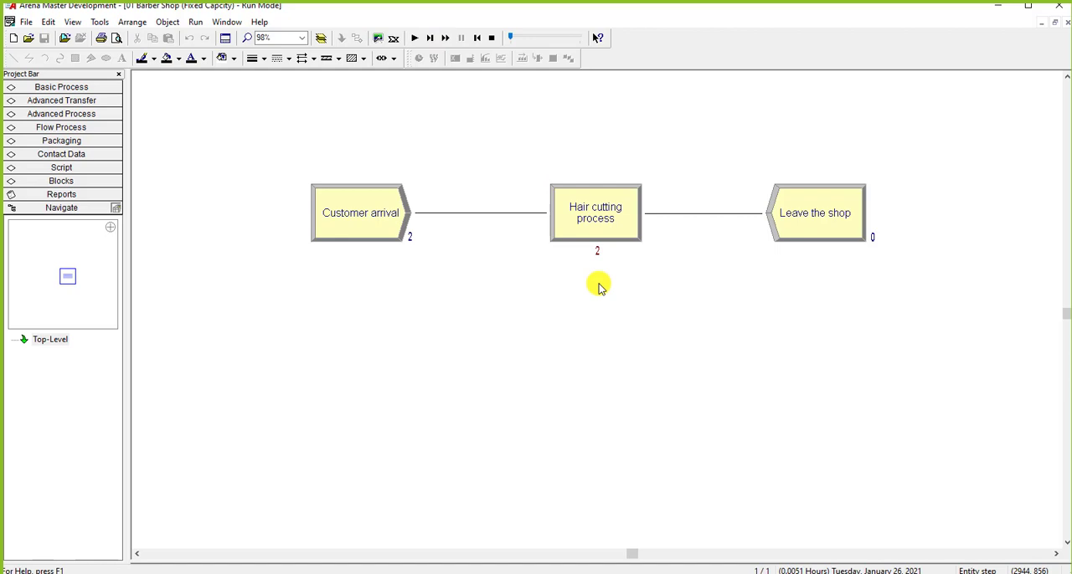
click(429, 40)
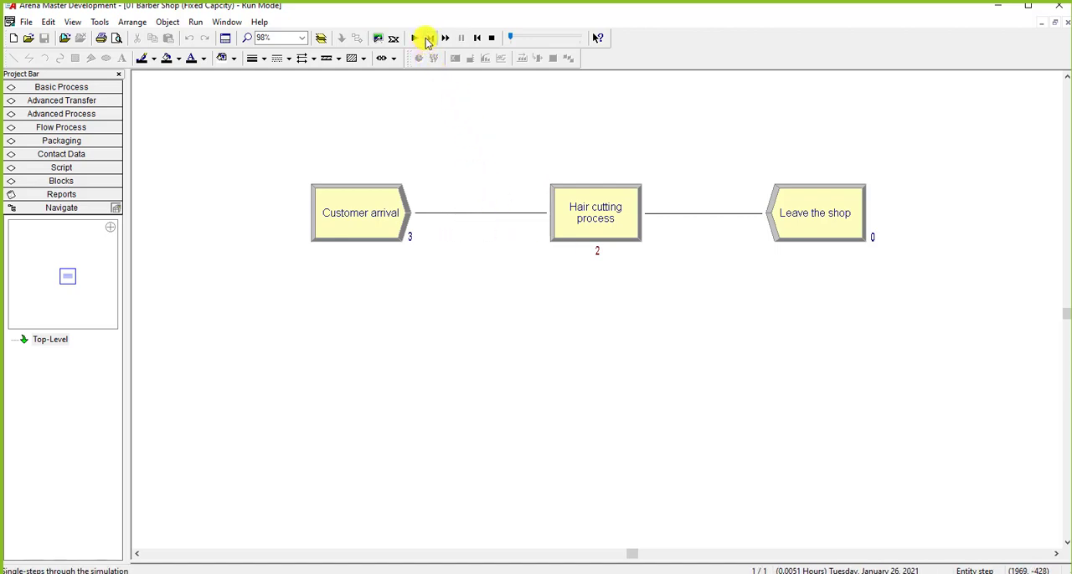
click(427, 40)
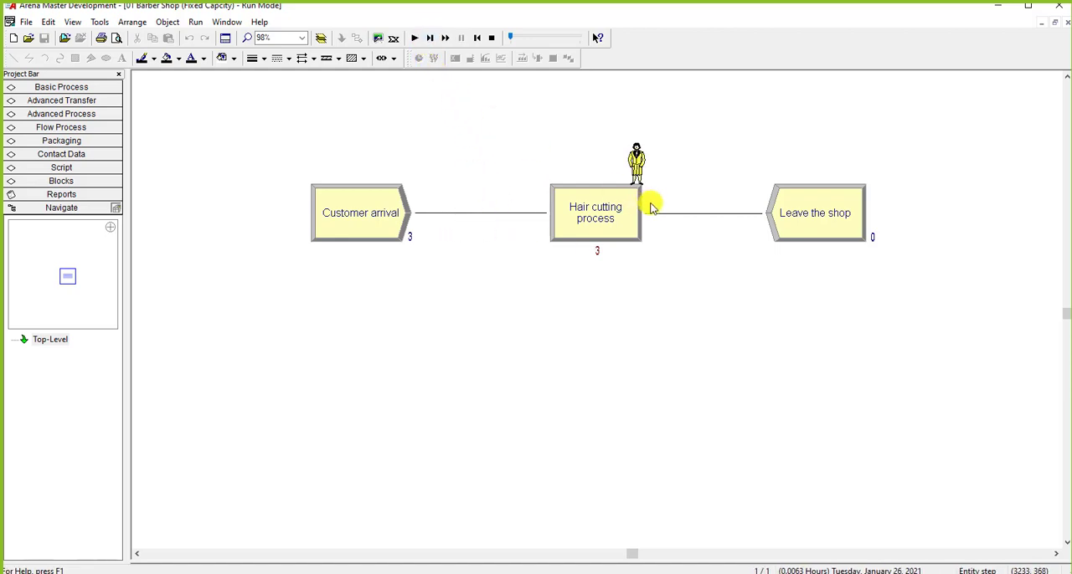
click(491, 38)
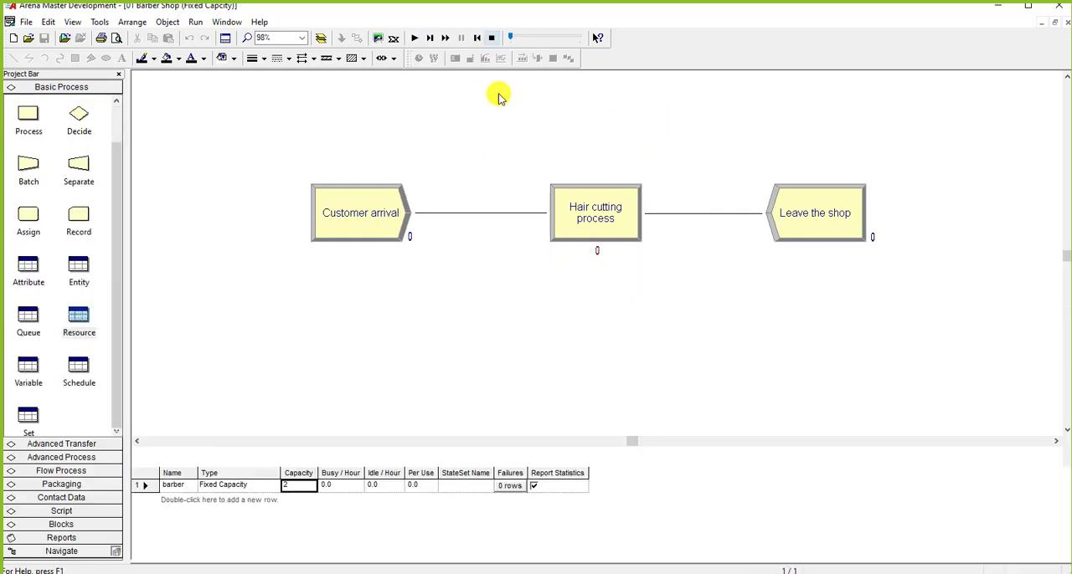
Step: Set the quantity of barbers seized per customer in the Hair cutting process to 2
double_click(570, 216)
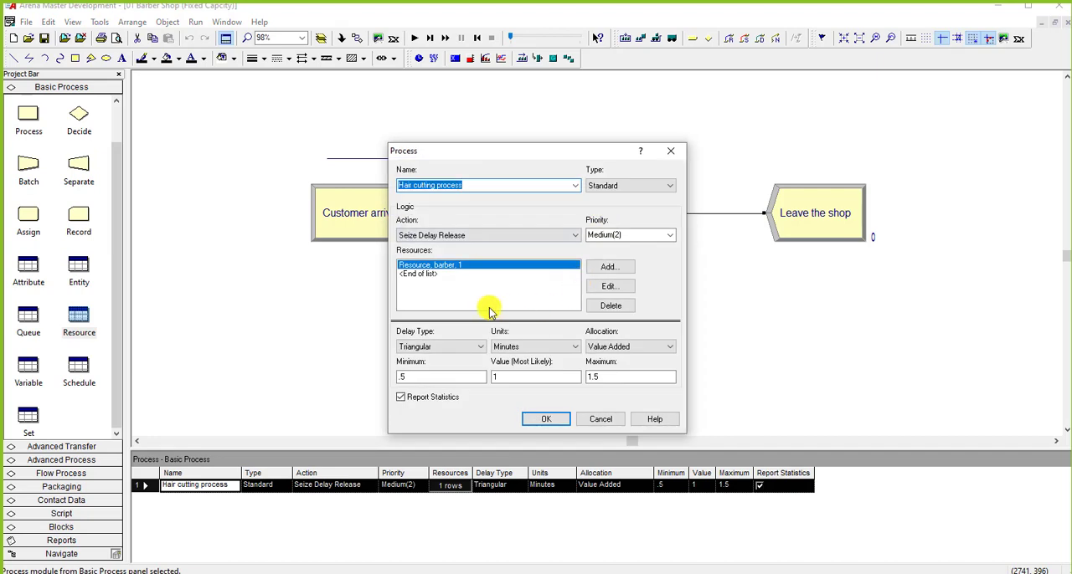
click(608, 286)
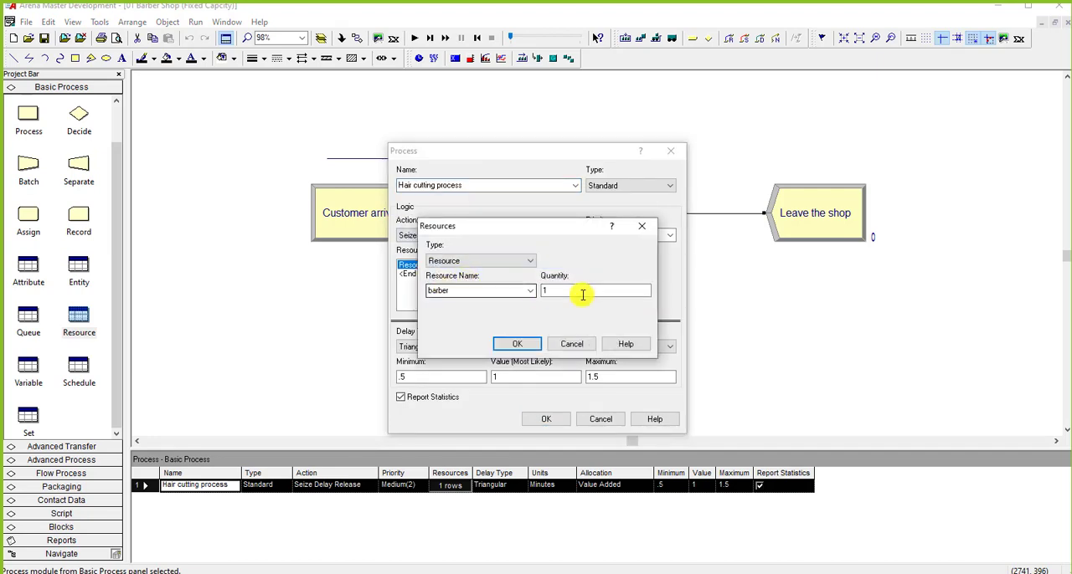
drag(582, 292, 523, 294)
text(2)
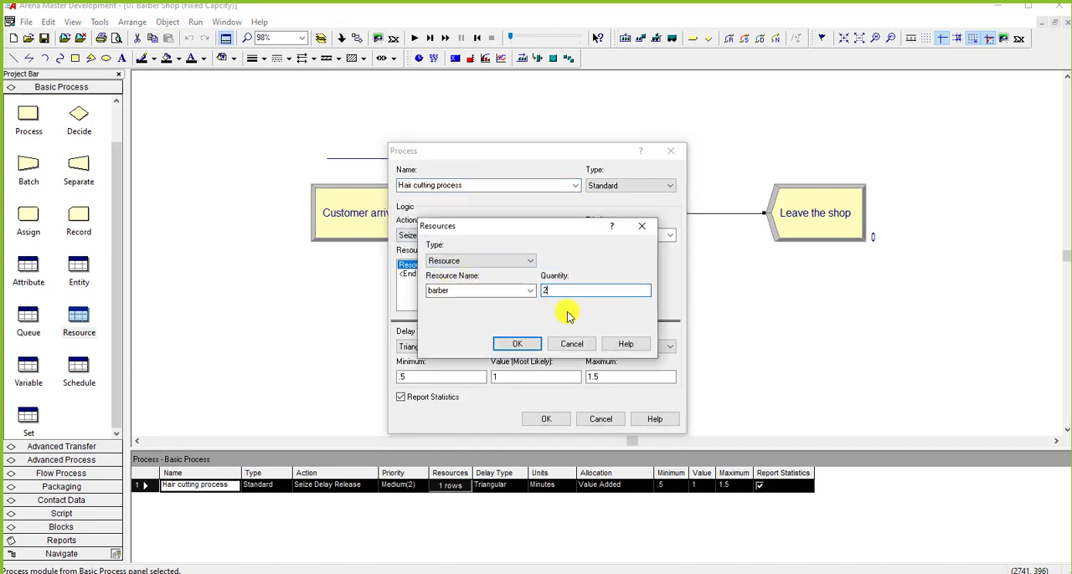
click(516, 343)
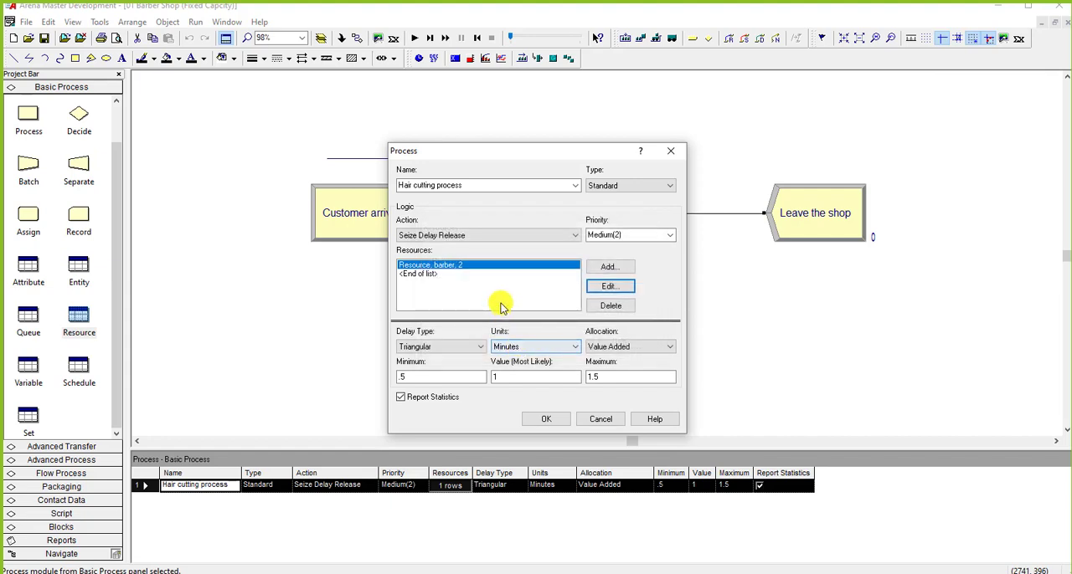
drag(523, 152, 248, 129)
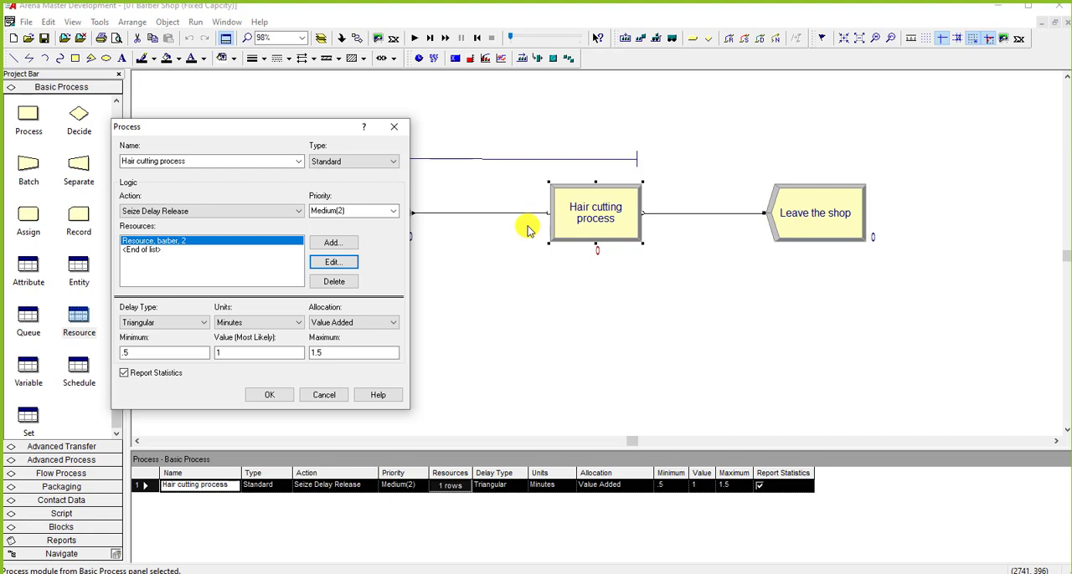
click(265, 395)
click(387, 386)
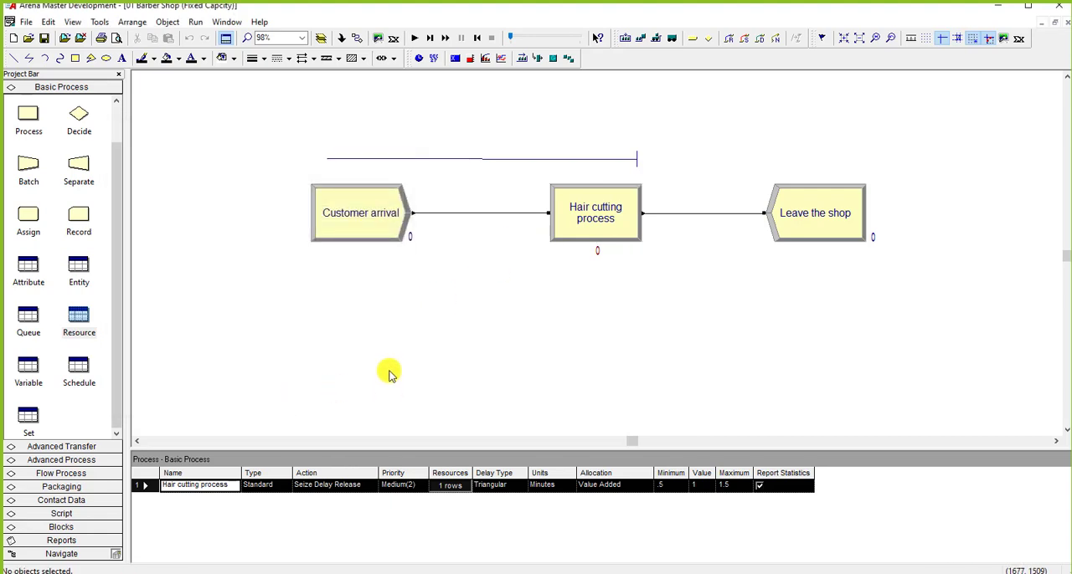
Step: Start the simulation with the changed barber quantity and end the run
click(414, 37)
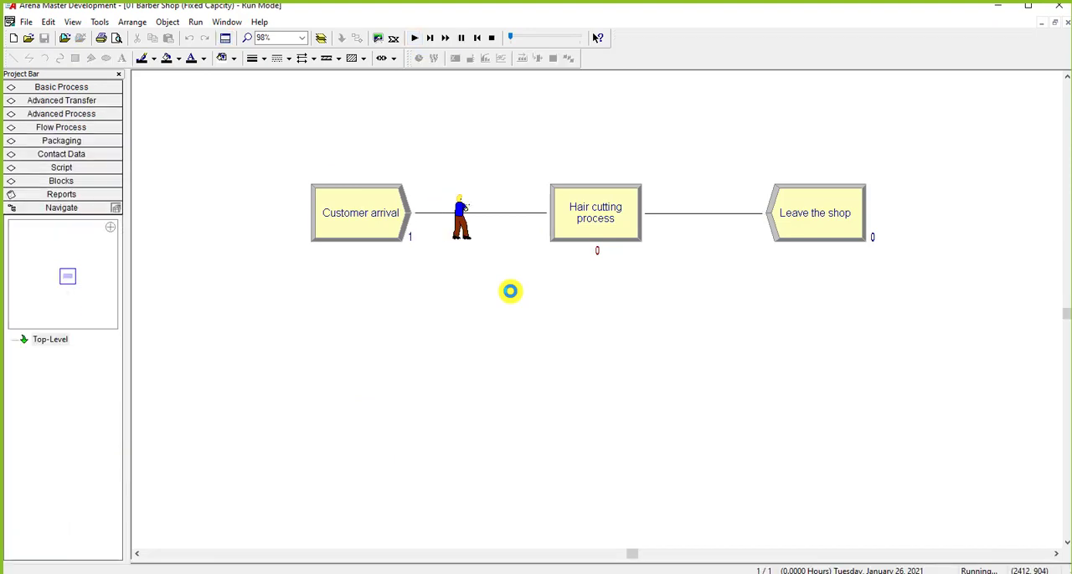
click(492, 37)
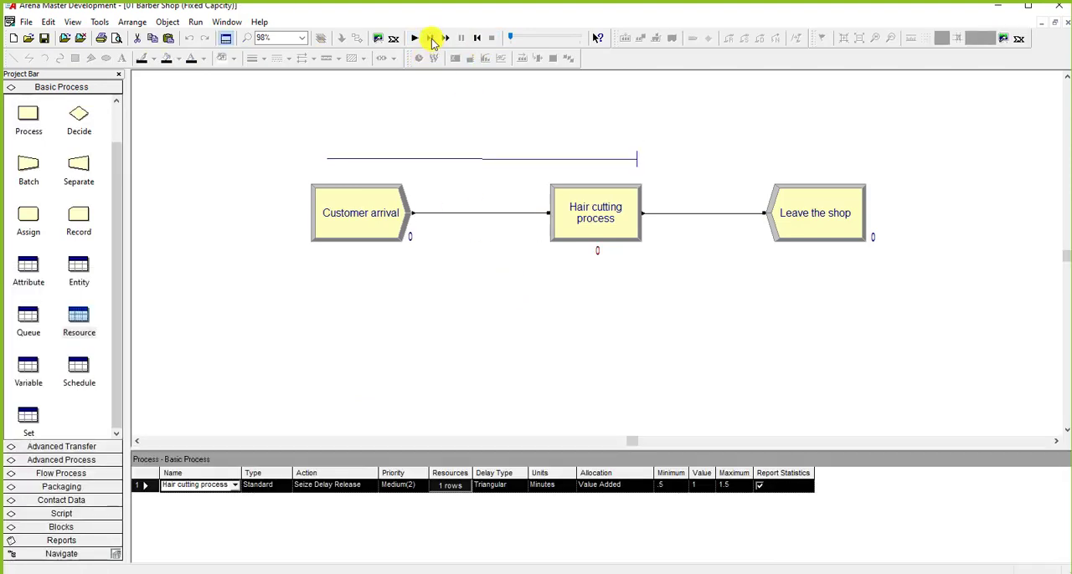
Step: Single-step the simulation until two customers have reached the Hair cutting process, and check the barber resource's capacity
click(430, 39)
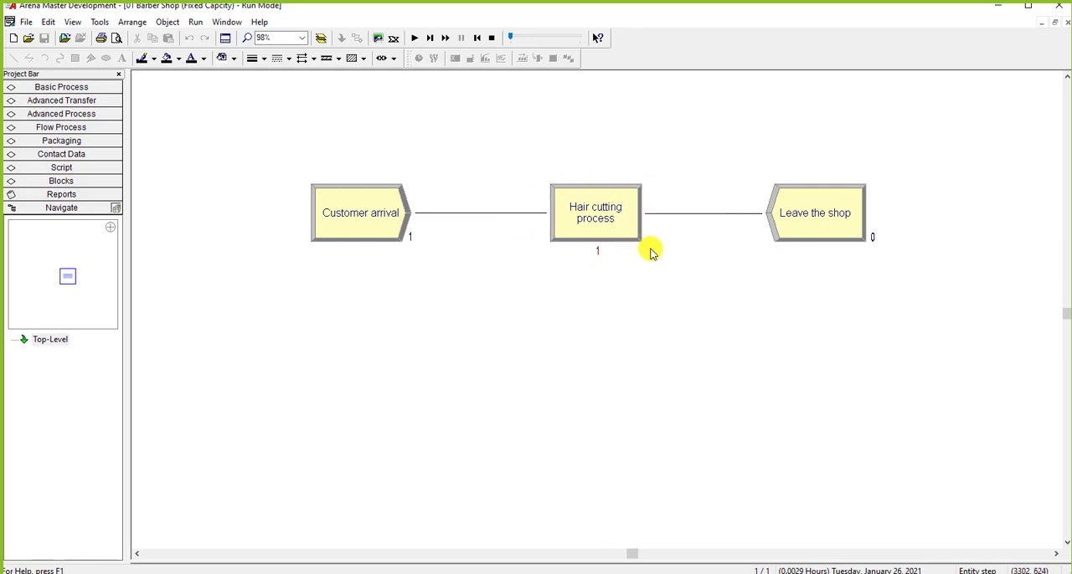
click(431, 38)
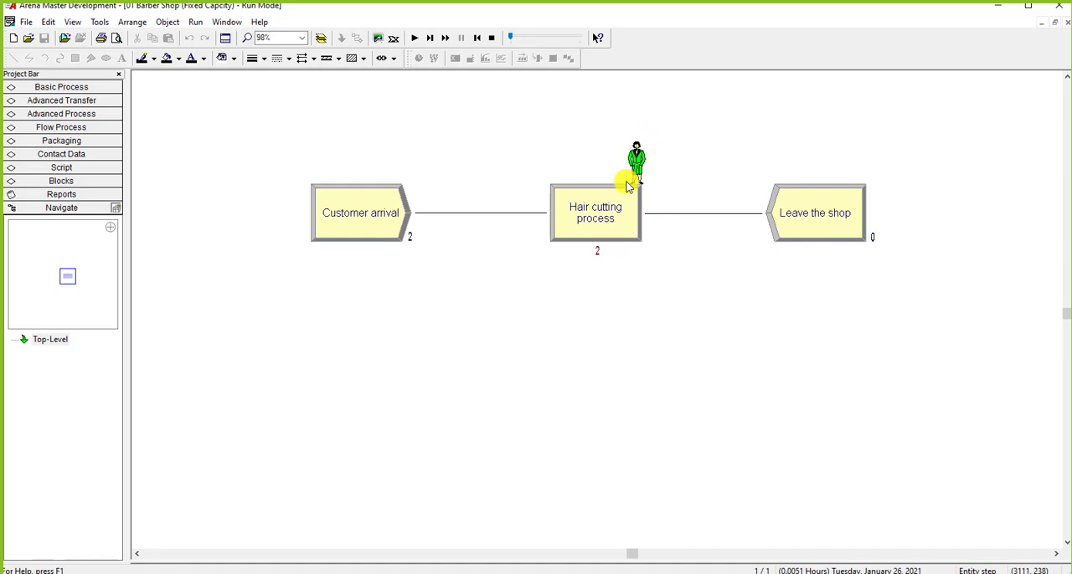
click(61, 87)
click(80, 317)
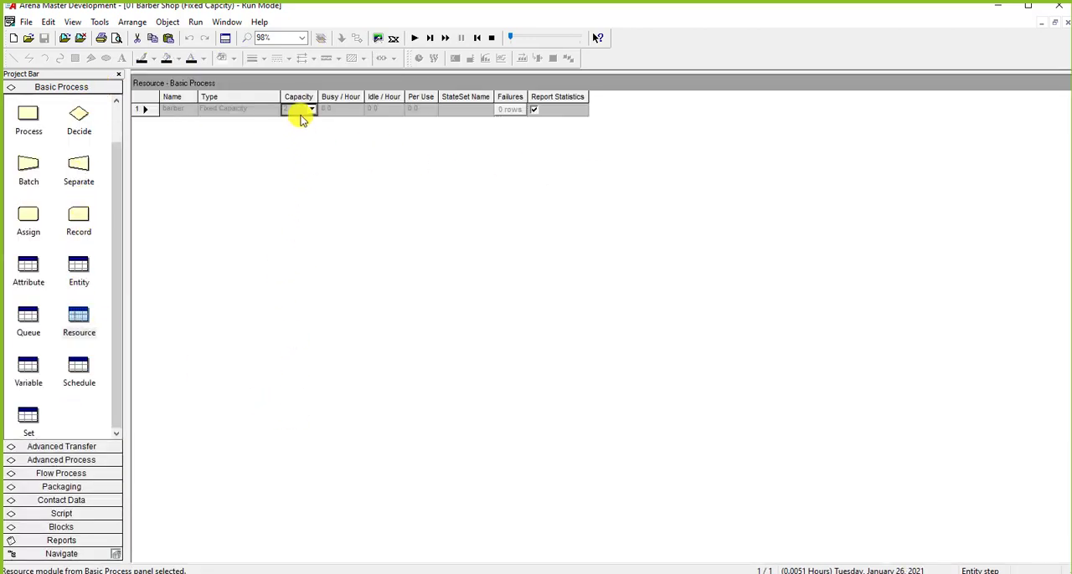
click(29, 117)
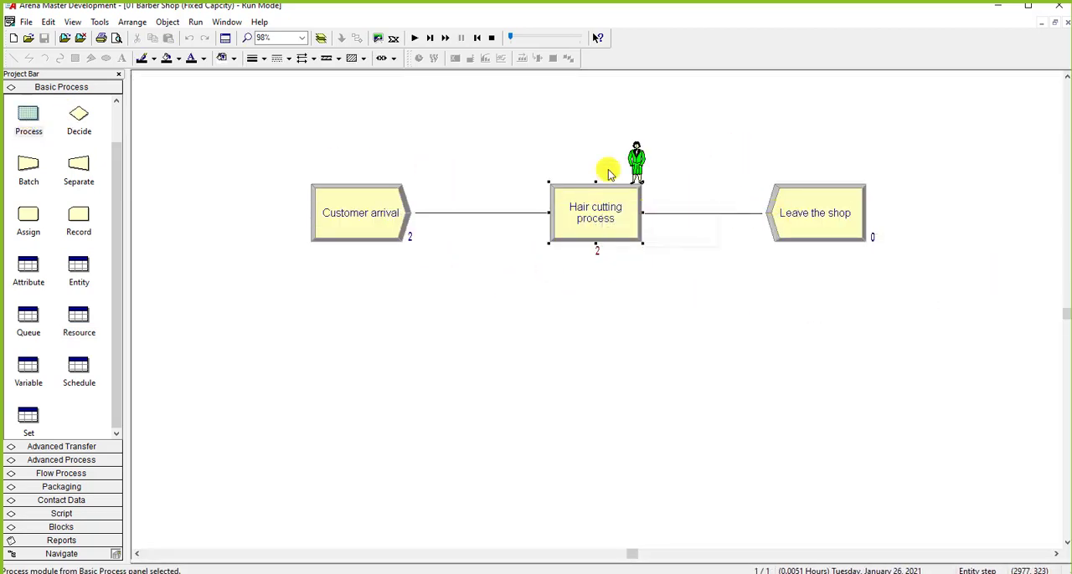
Step: End the simulation run and keep the barber shop model open without saving it
mouse_move(633, 170)
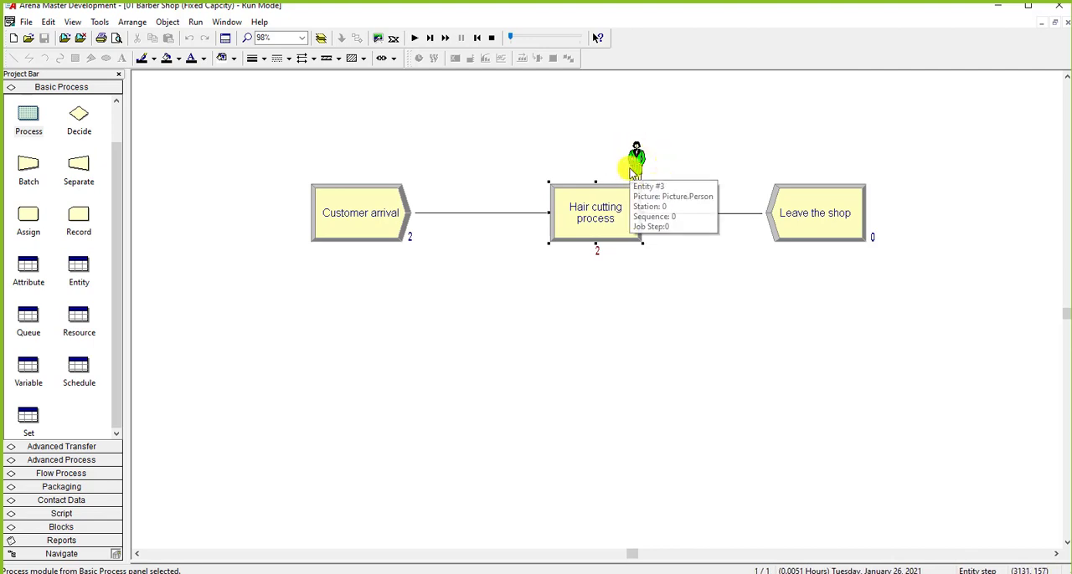
click(1065, 23)
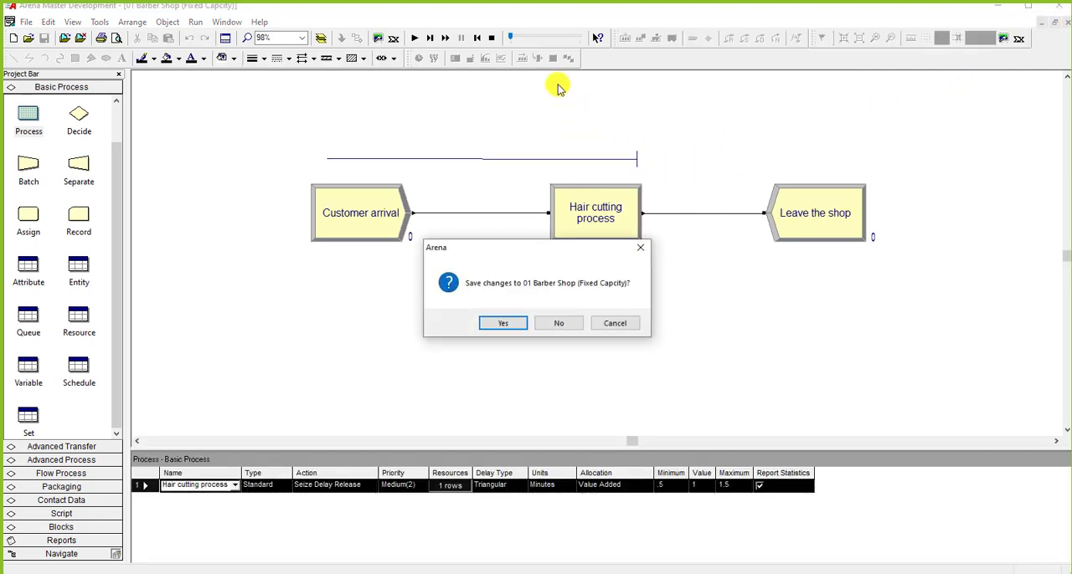
click(614, 323)
Step: Review the quantity of barbers seized in the Hair cutting process without changing it
double_click(579, 210)
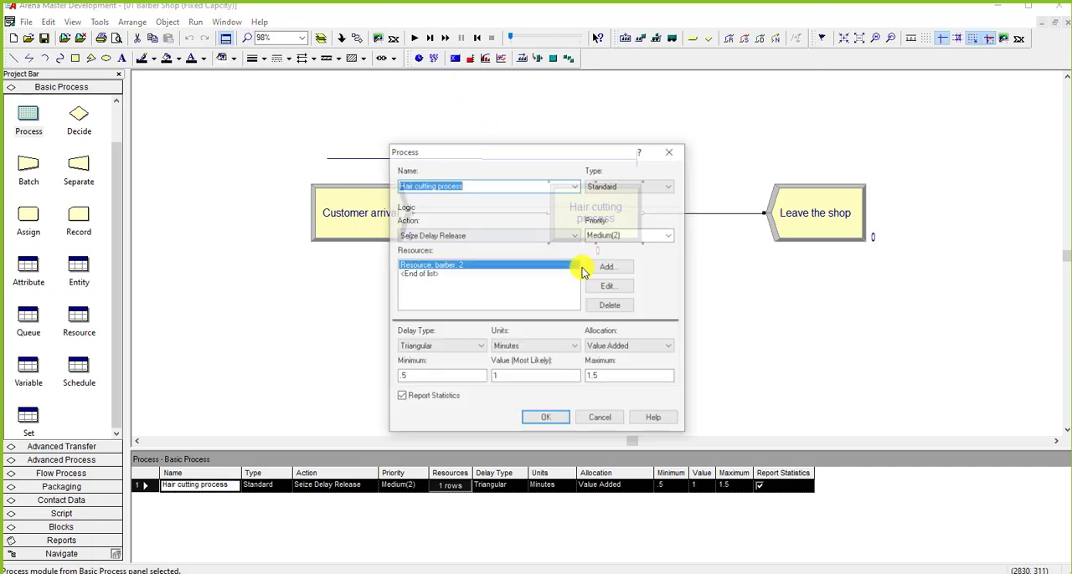
double_click(503, 307)
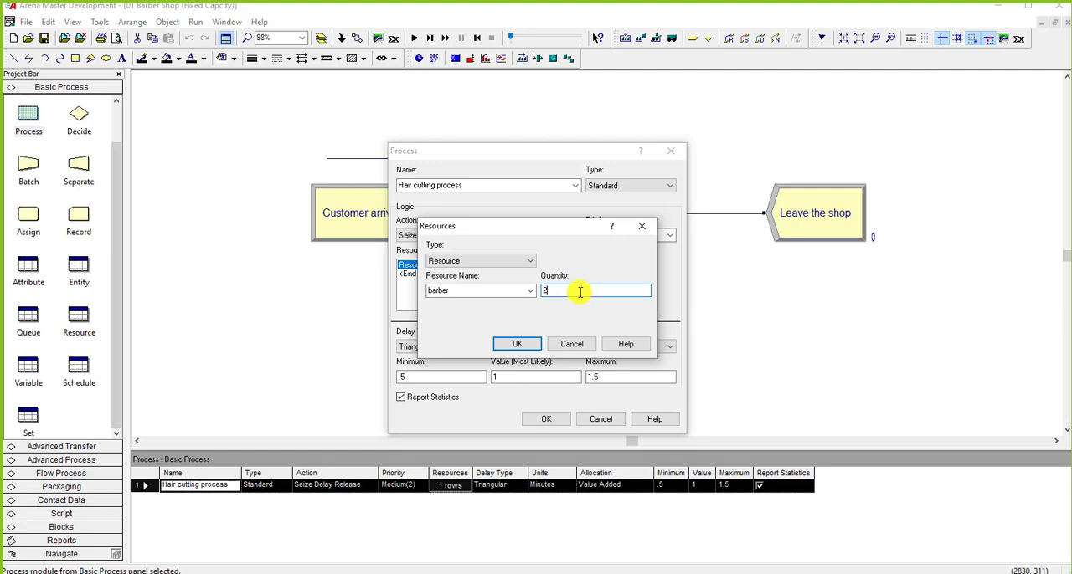
click(573, 342)
click(546, 420)
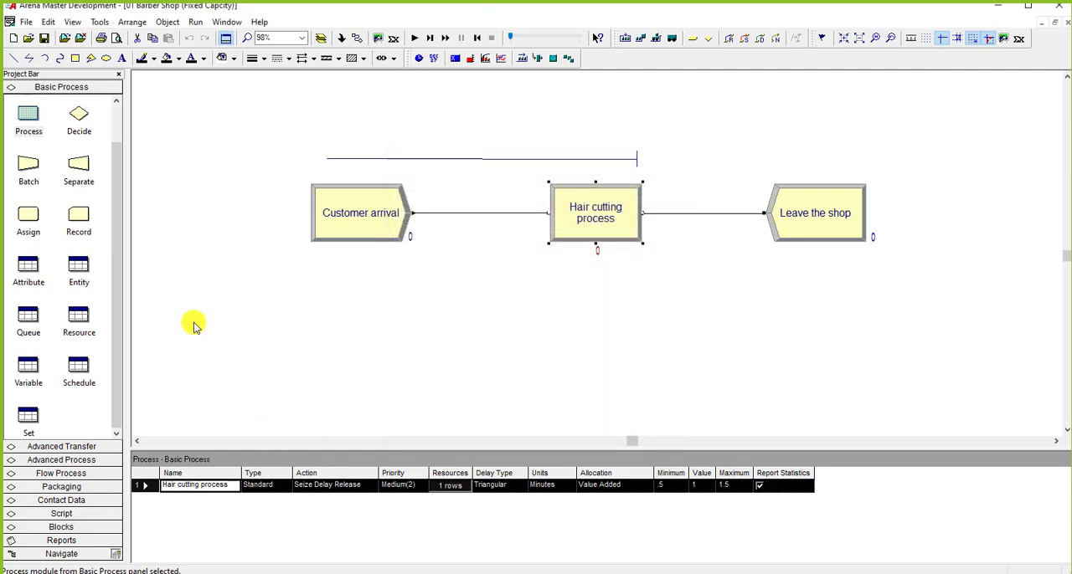
Step: Set the fixed capacity of the barber resource to 1 and check the resources seized by the Hair cutting process
click(79, 320)
click(301, 486)
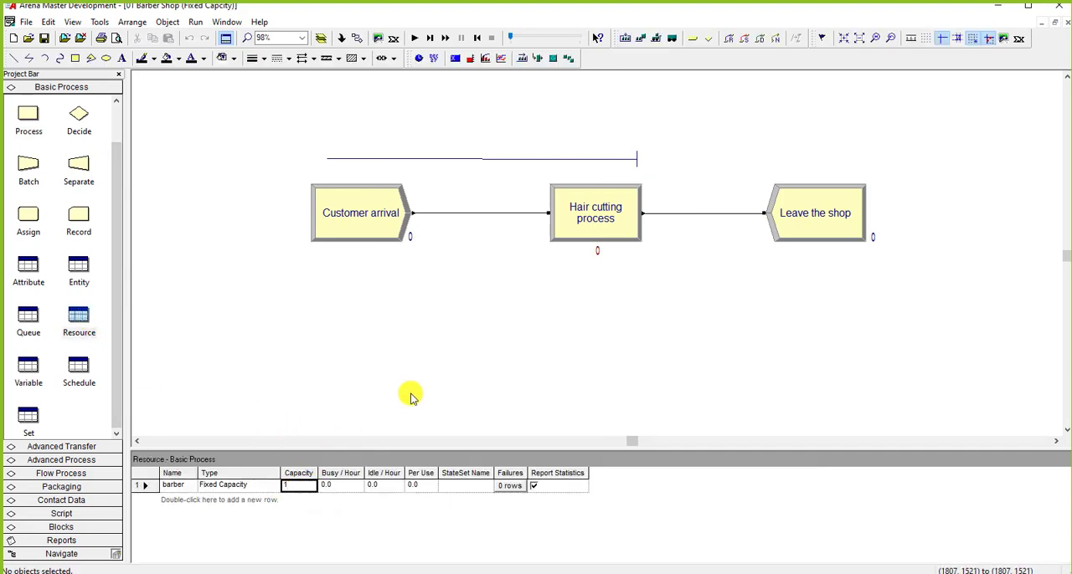
double_click(571, 237)
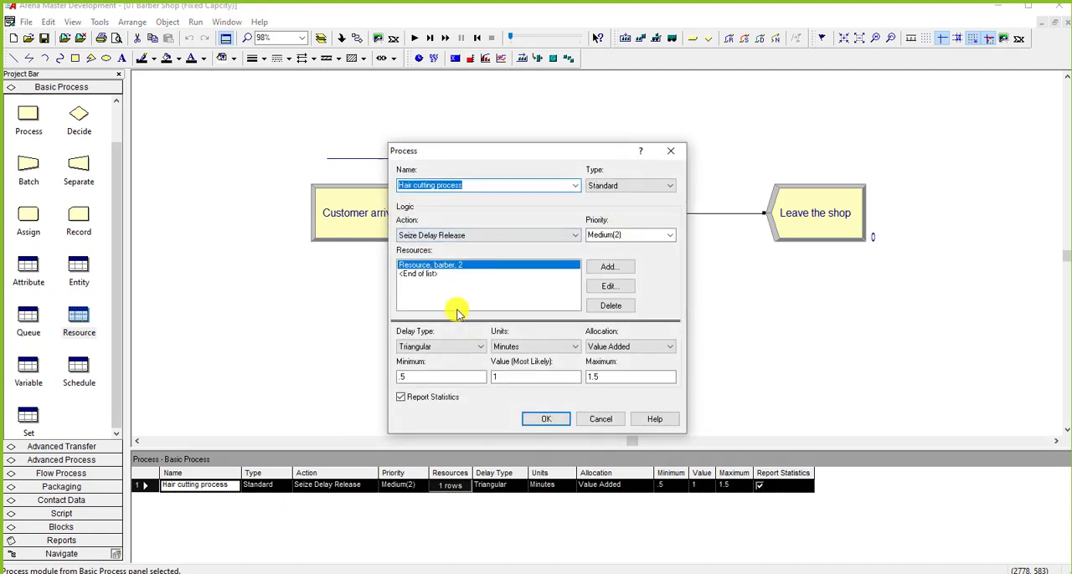
click(542, 419)
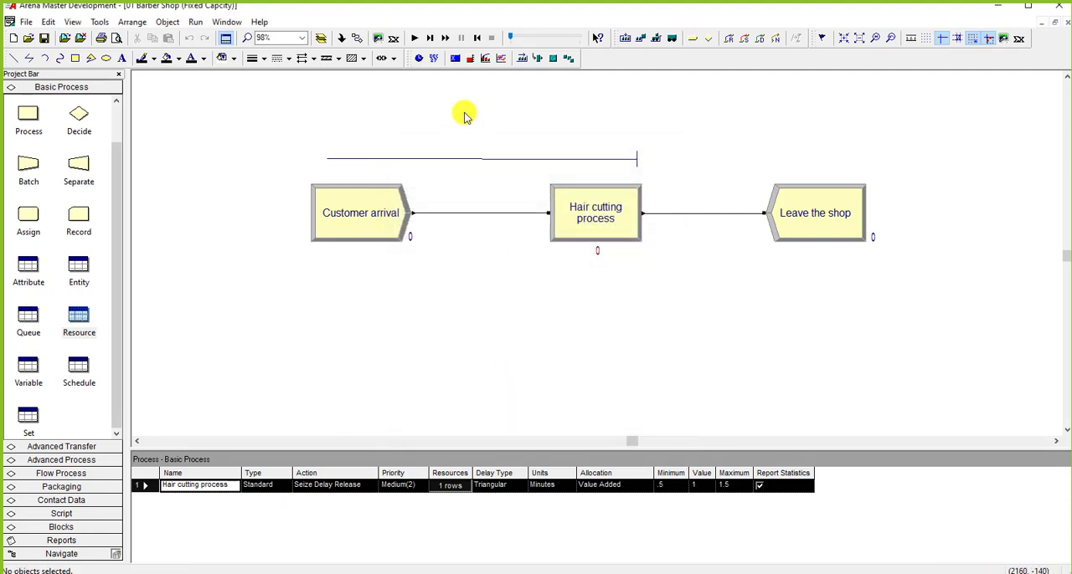
Step: Single-step the simulation until four customers have reached the Hair cutting process
click(430, 38)
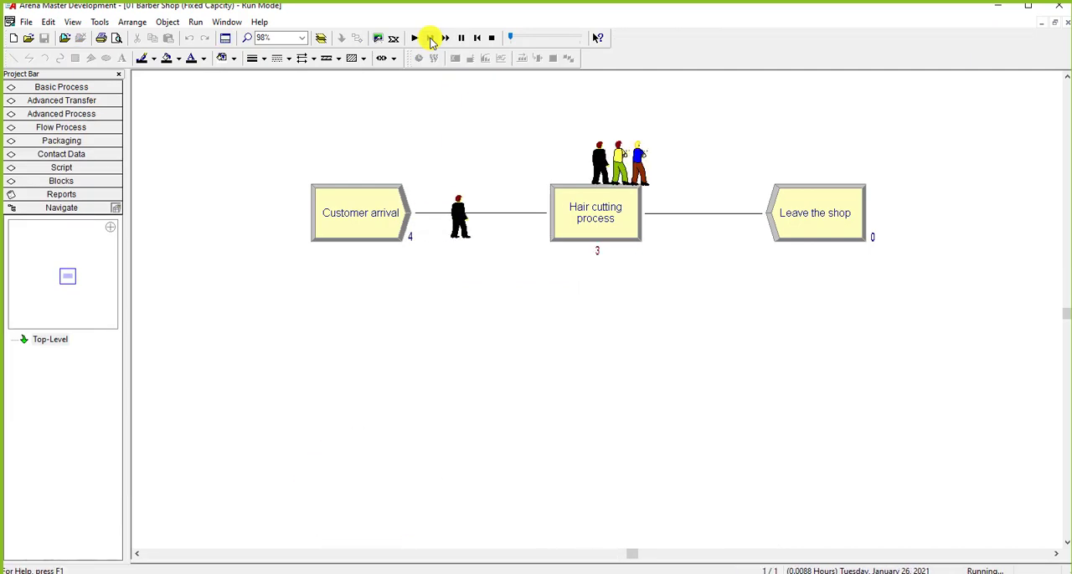
click(430, 38)
click(430, 38)
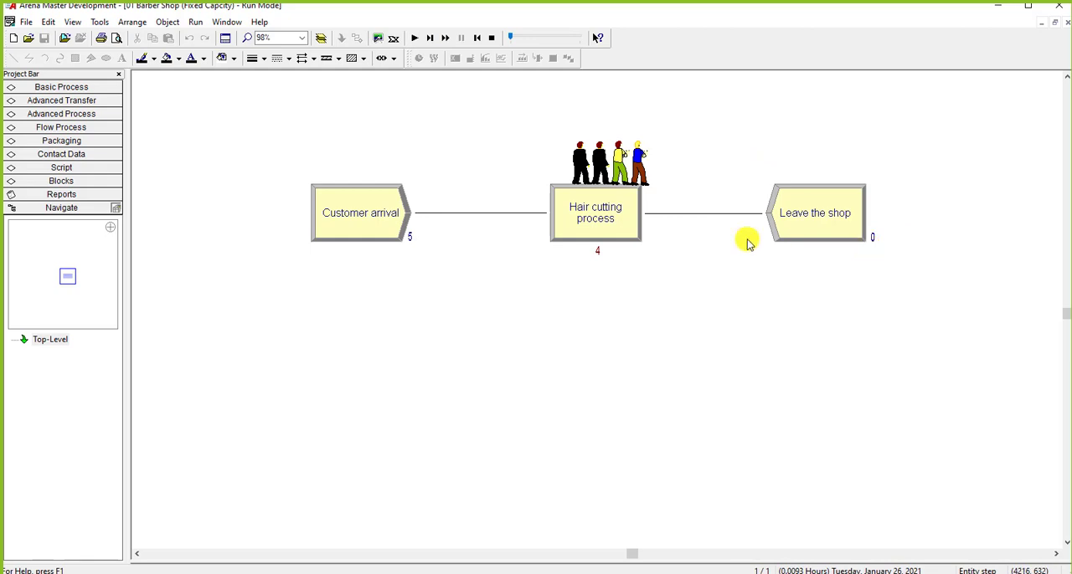
Step: Review the Hair cutting process's seized resources during the paused run, and end the run
mouse_move(631, 174)
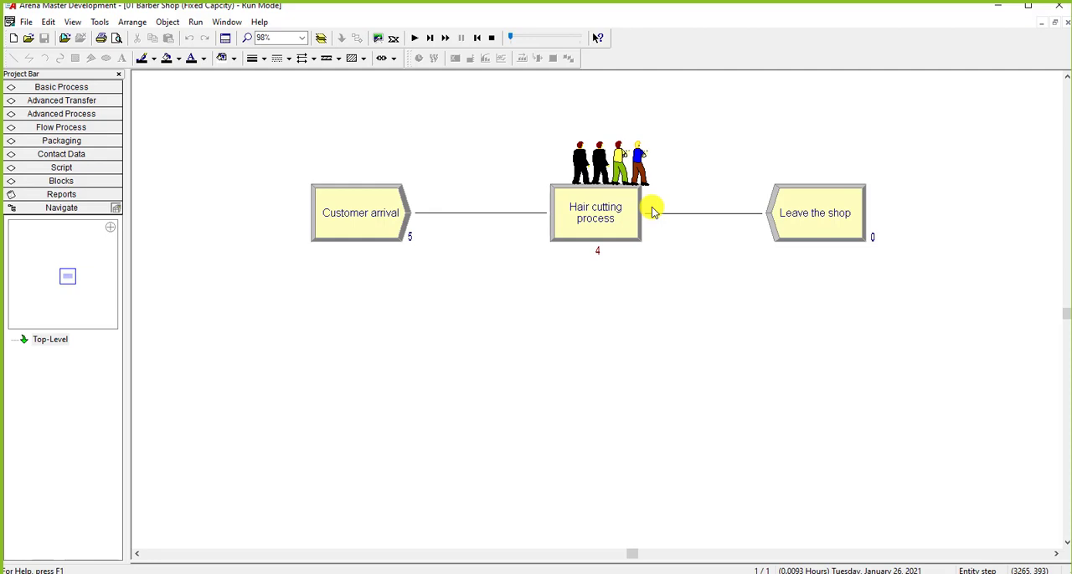
double_click(584, 230)
click(601, 418)
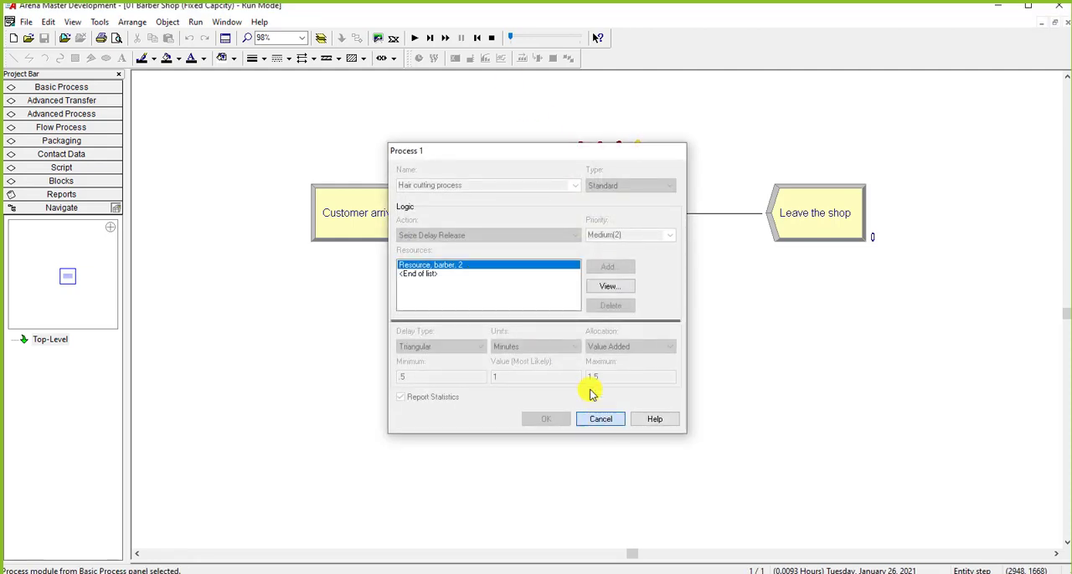
click(492, 38)
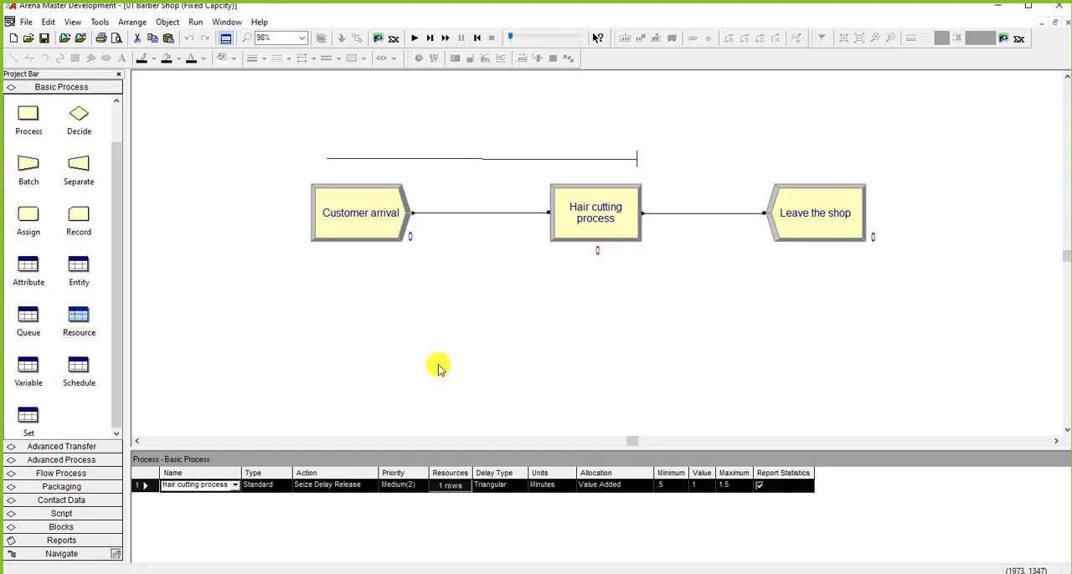
Step: Set the barber resource's fixed capacity back to 2, run the simulation briefly and end the run
click(78, 322)
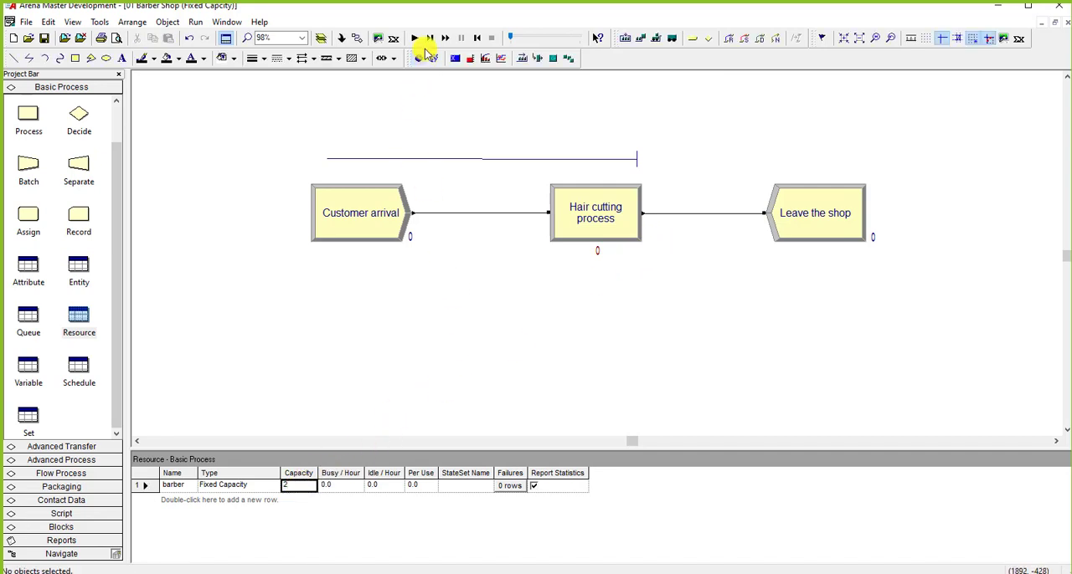
click(414, 38)
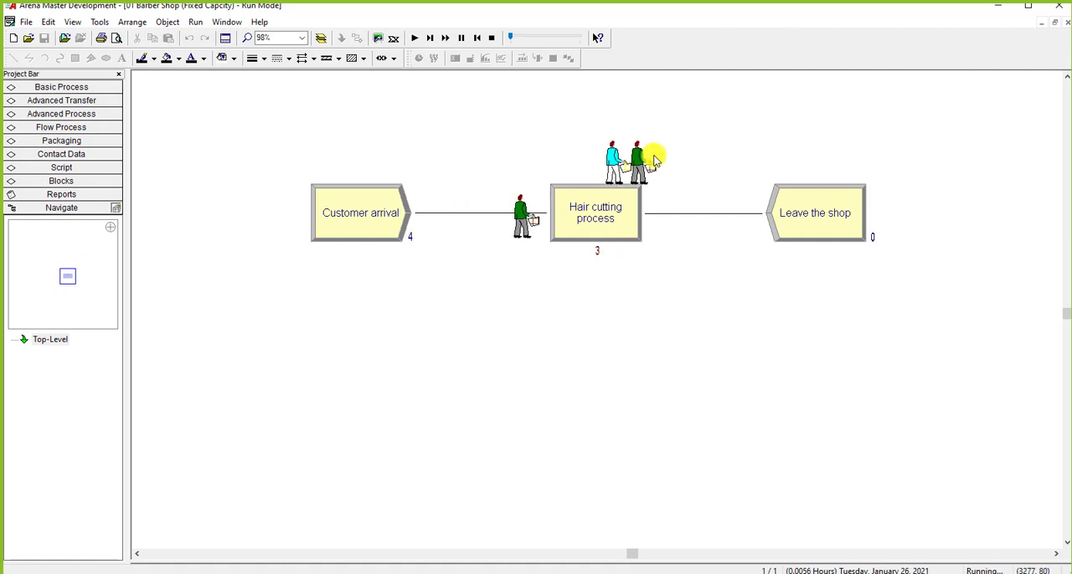
click(493, 38)
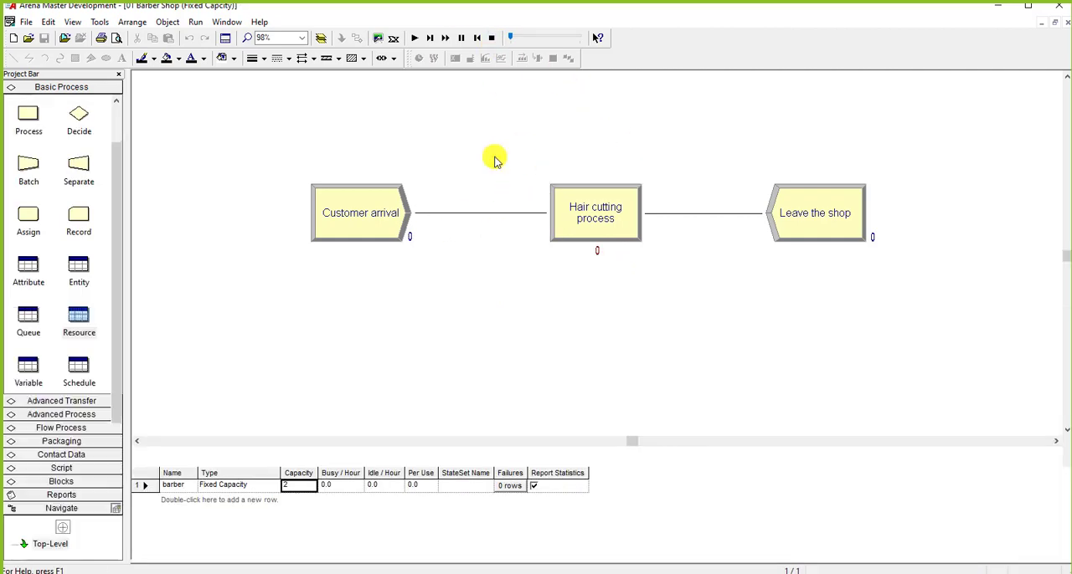
Step: Set the quantity of barbers seized per customer in the Hair cutting process to 1
double_click(591, 204)
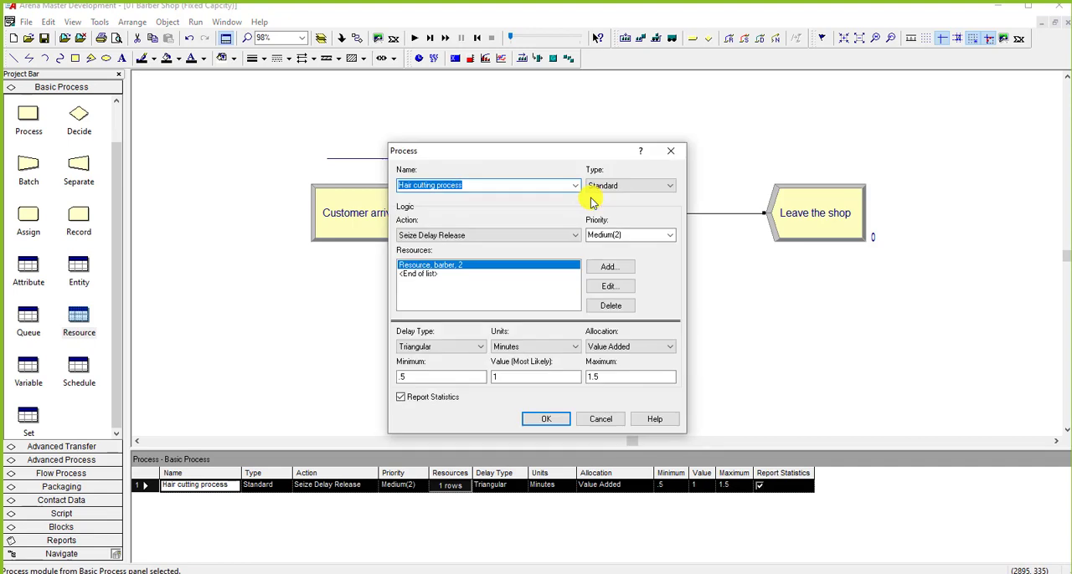
click(597, 288)
double_click(562, 290)
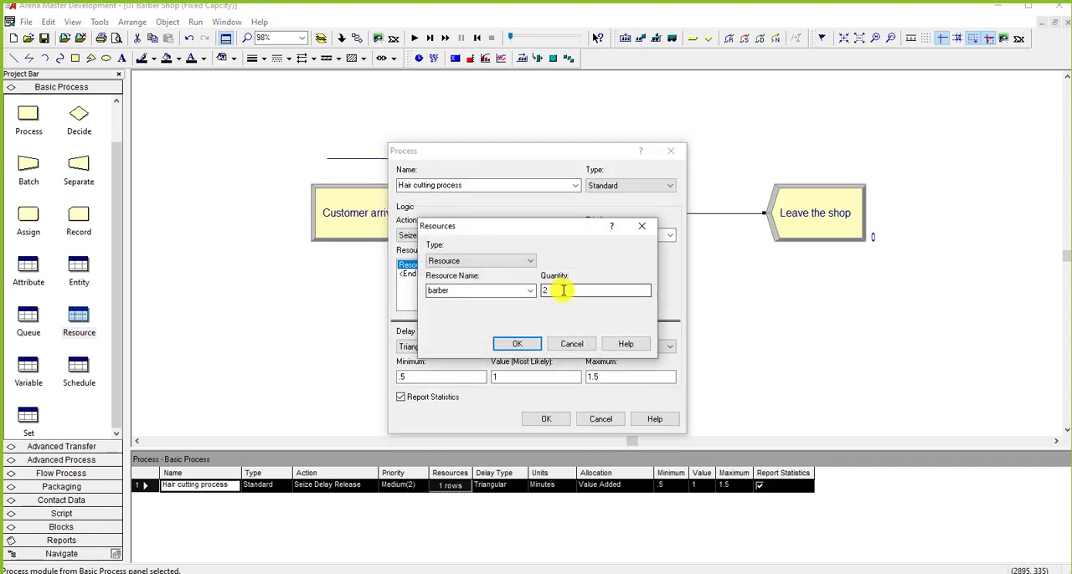
text(1)
click(517, 344)
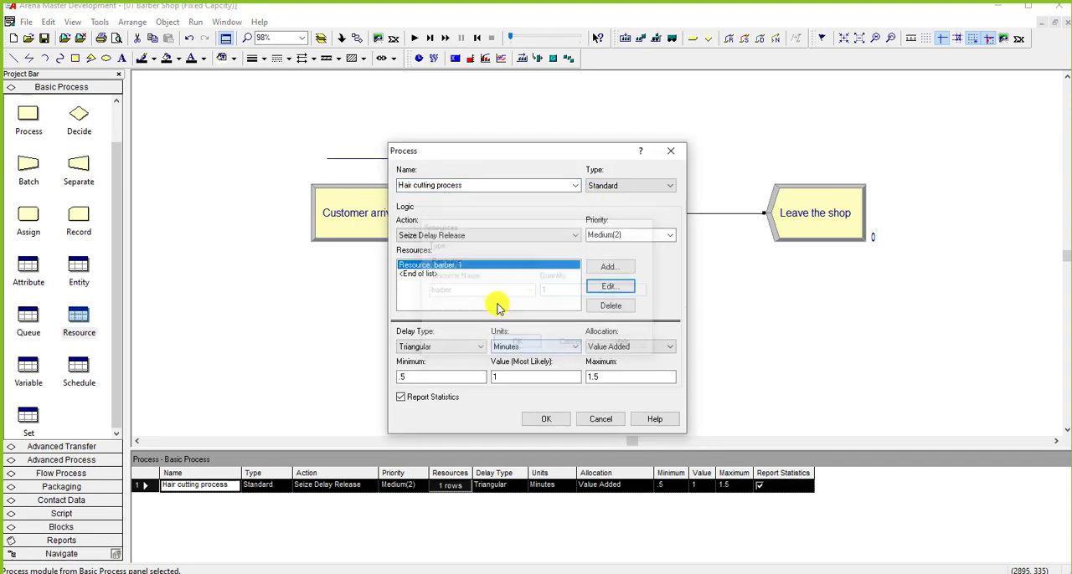
Step: Add a second resource named Pedicurist with quantity 1 to the Hair cutting process
click(473, 273)
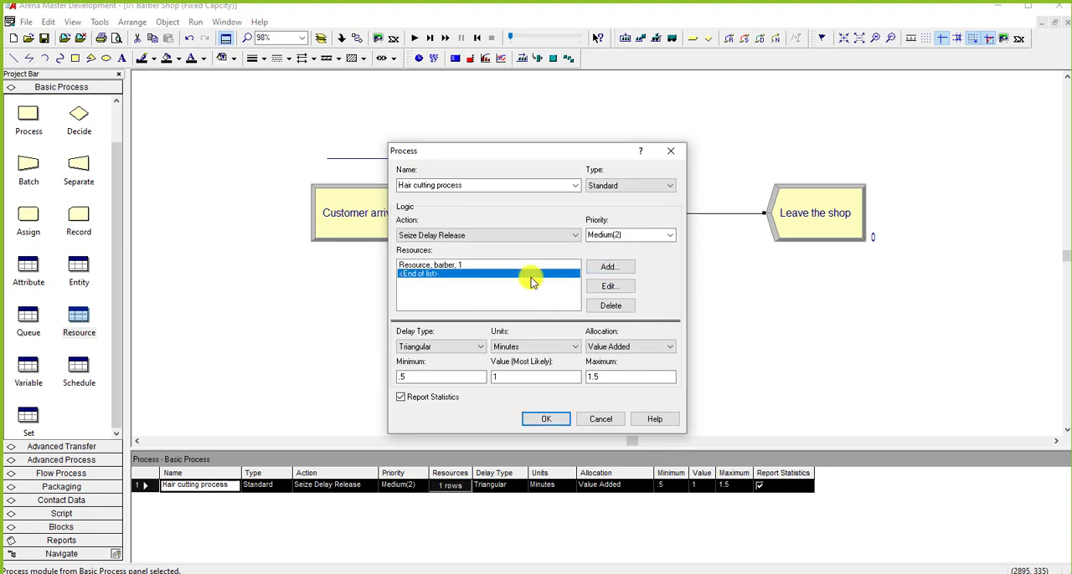
click(605, 268)
double_click(475, 290)
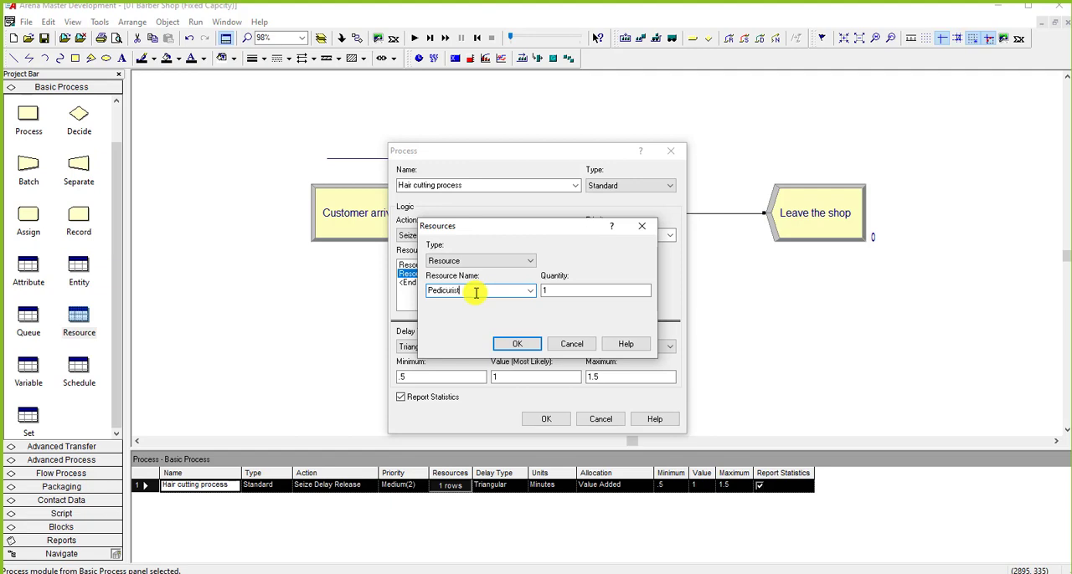
key(Tab)
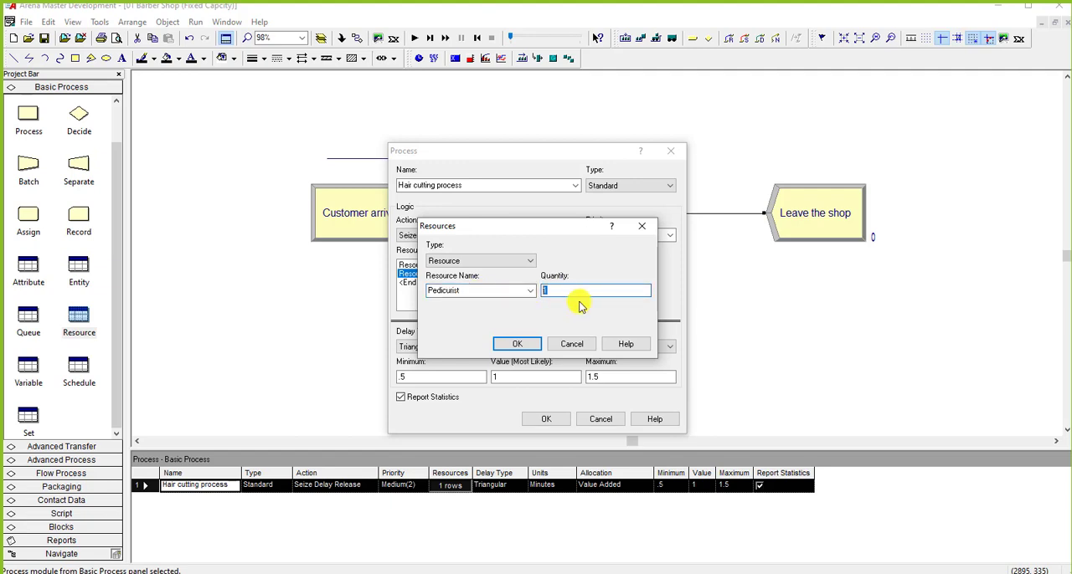
click(517, 343)
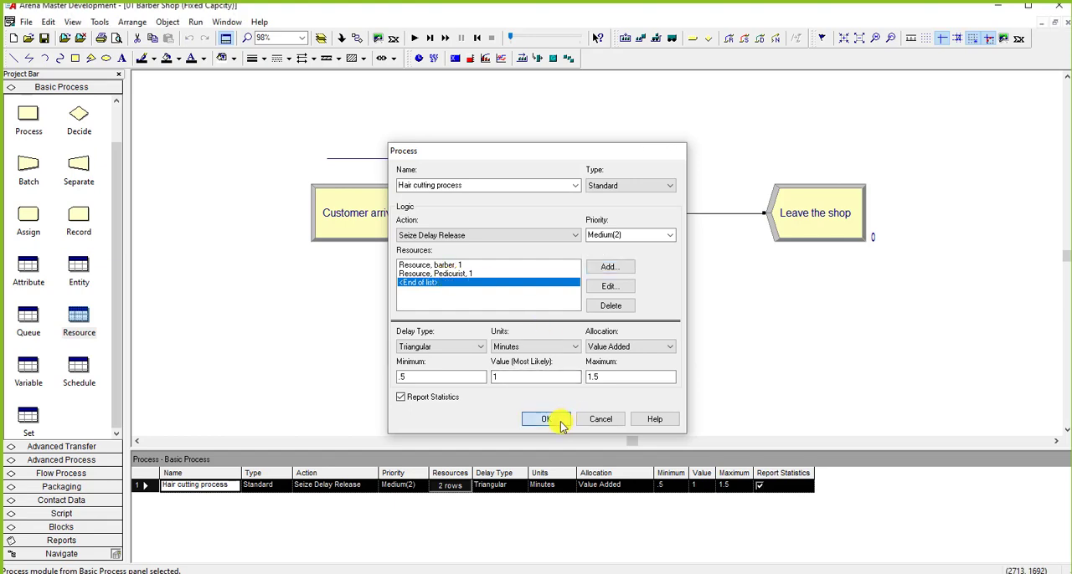
click(552, 420)
Step: Single-step the simulation with both resources until three customers have reached the Hair cutting process, and end the run
click(424, 40)
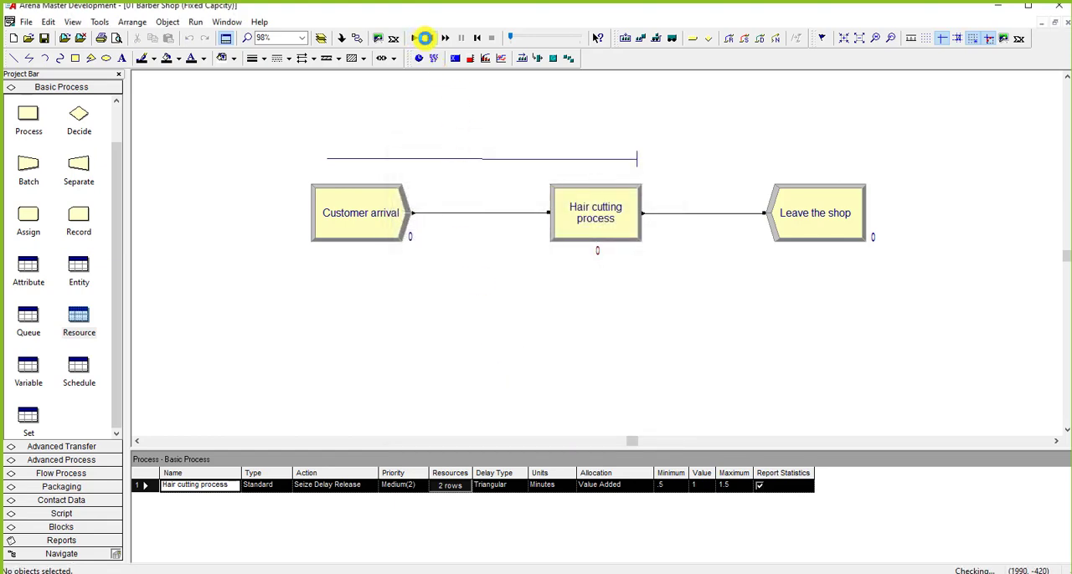
right_click(428, 39)
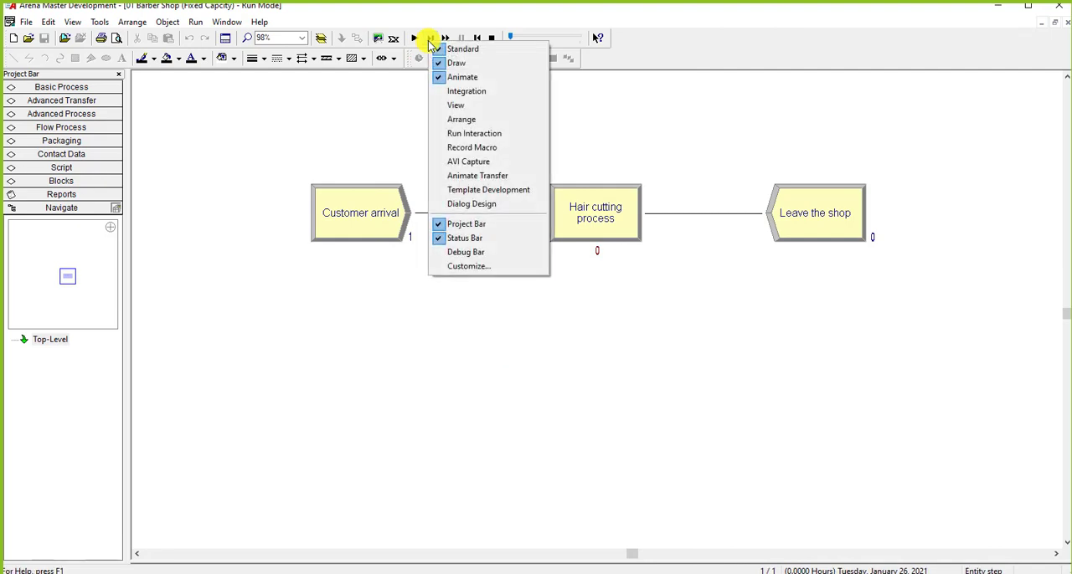
click(432, 40)
click(432, 39)
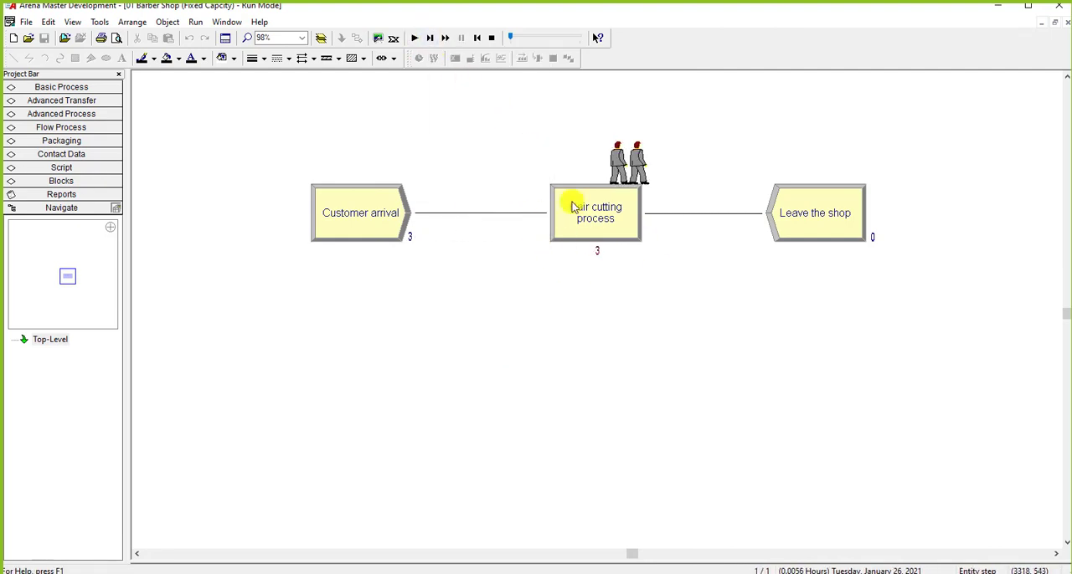
right_click(493, 42)
click(492, 38)
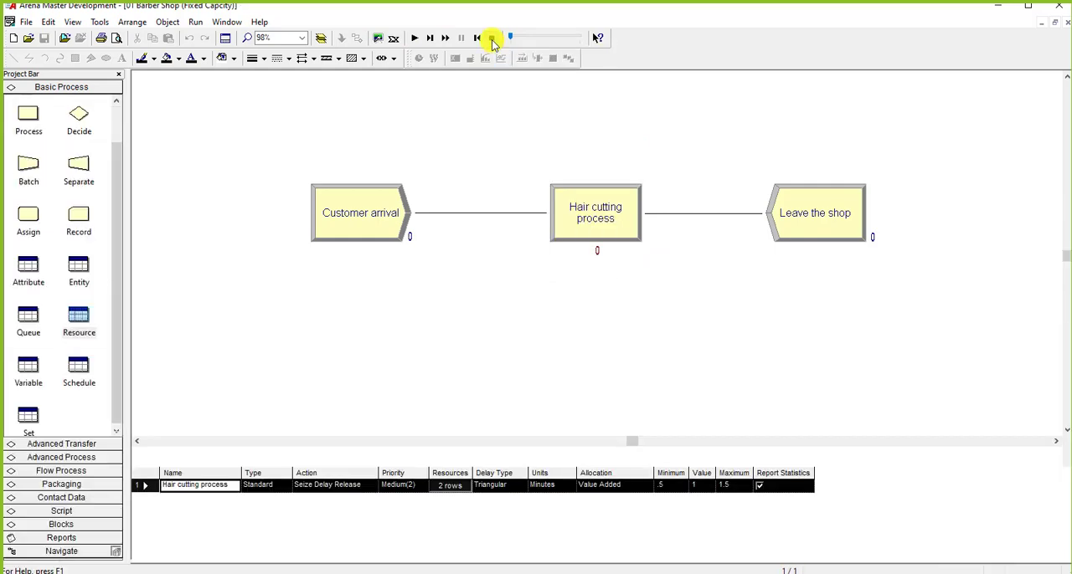
Step: Review the capacities of the barber and Pedicurist resources and the Pedicurist quantity seized in the Hair cutting process
click(79, 320)
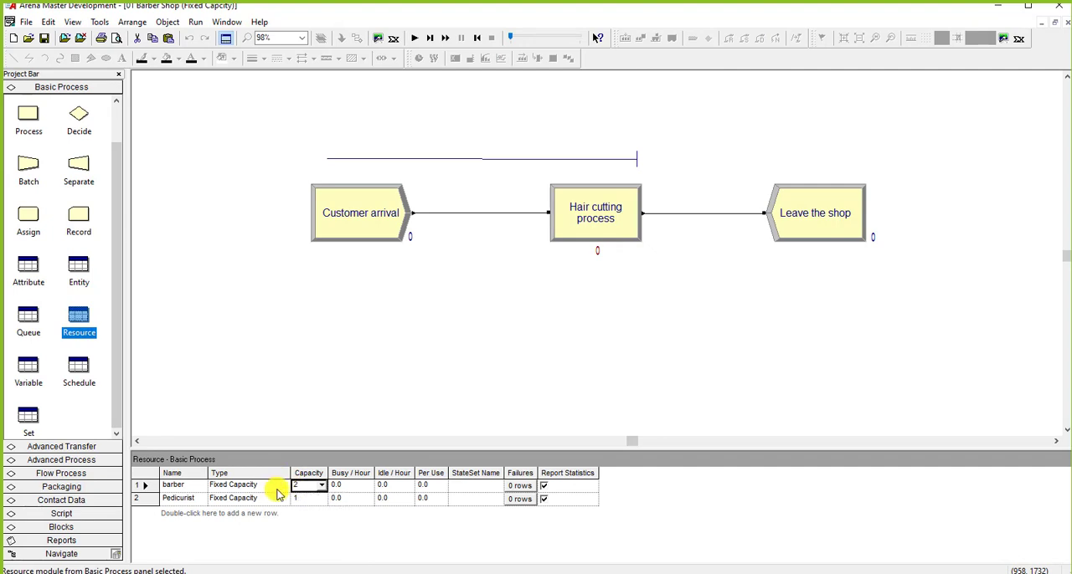
double_click(596, 222)
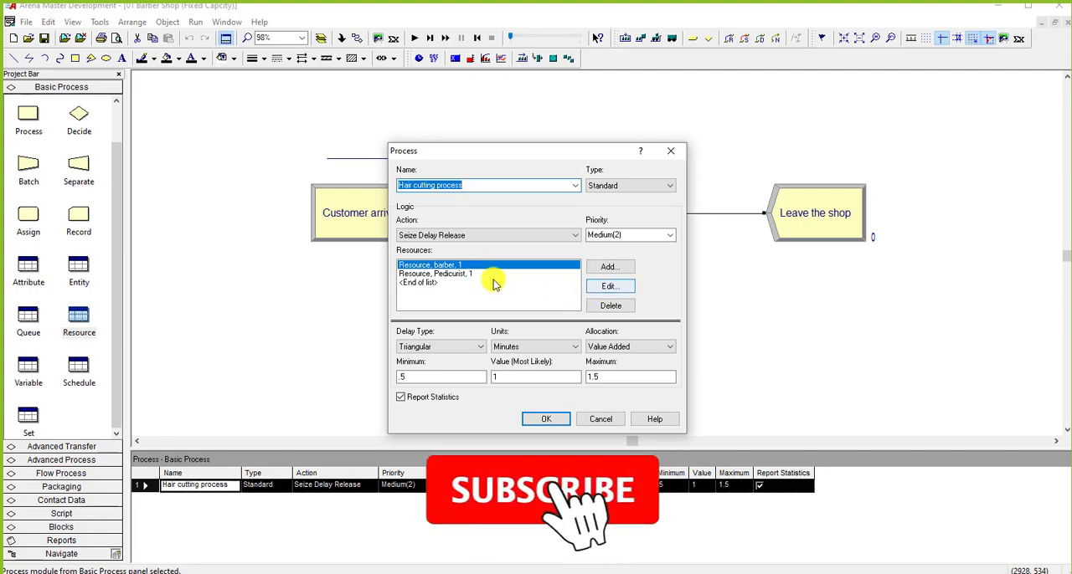
click(443, 274)
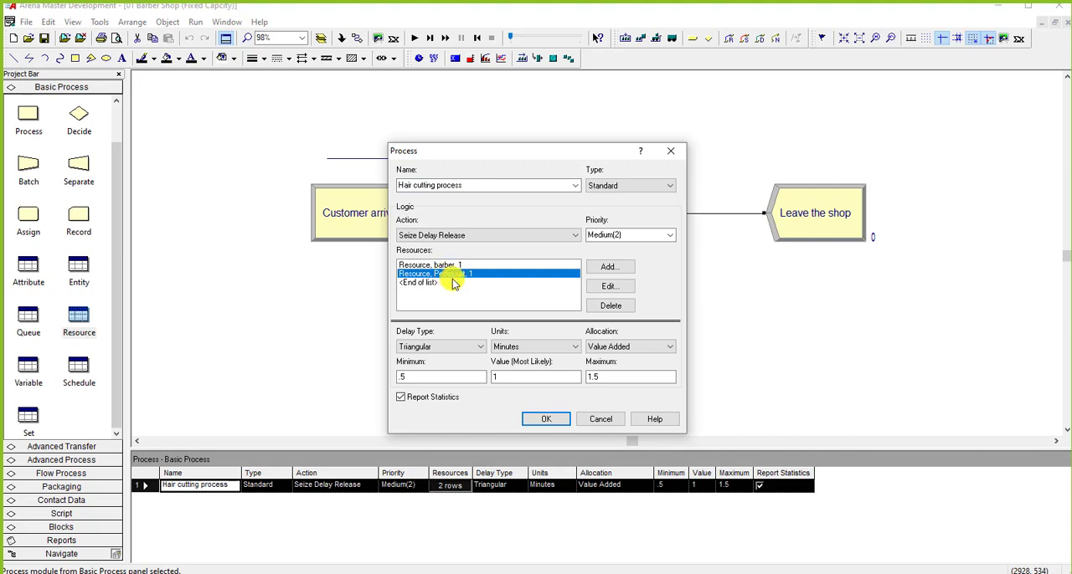
click(606, 287)
click(572, 343)
click(596, 420)
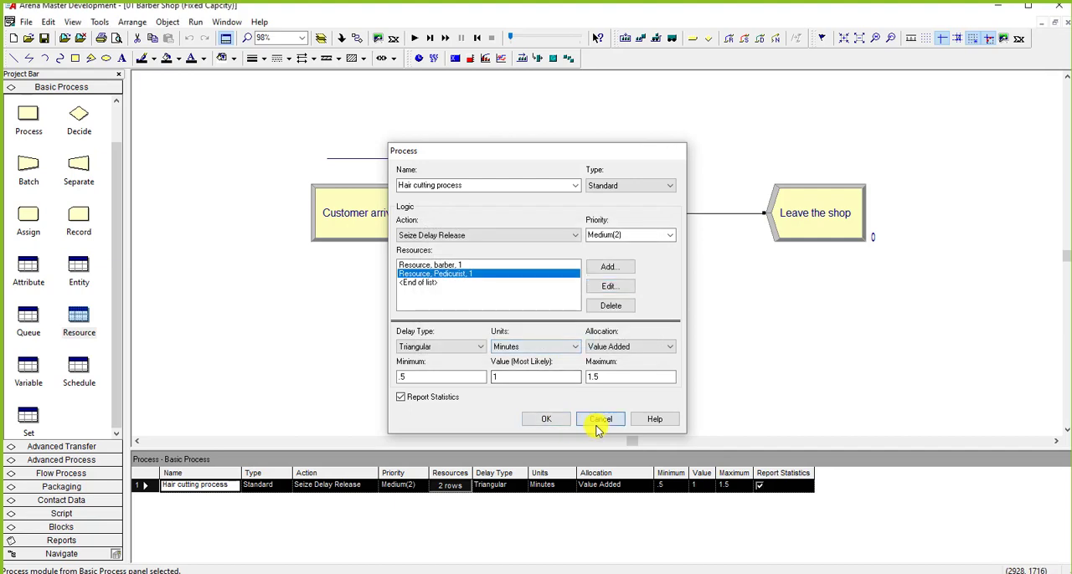
Step: Set the fixed capacity of the Pedicurist resource to 2
click(81, 321)
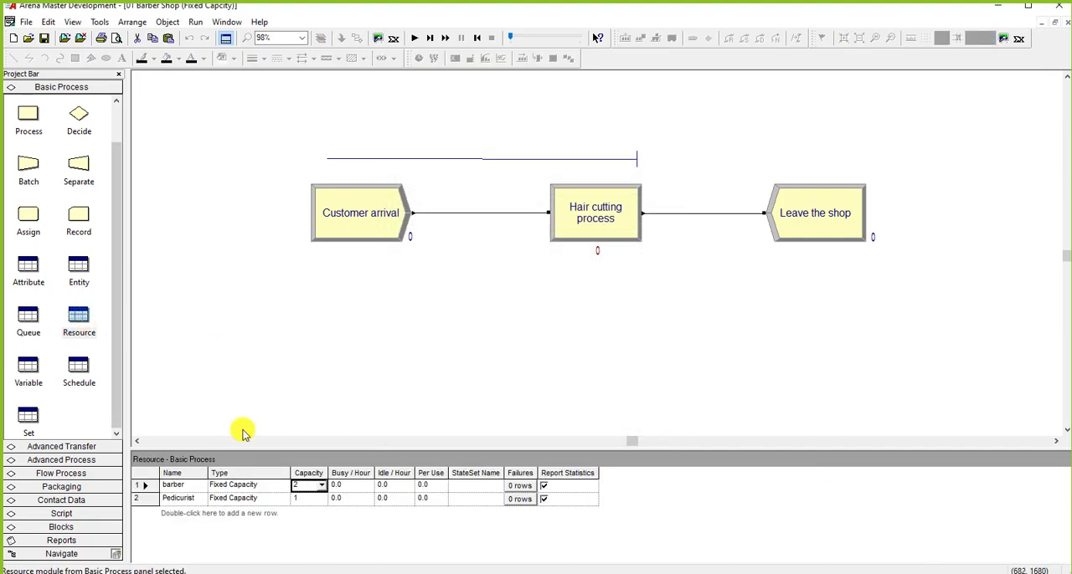
click(308, 499)
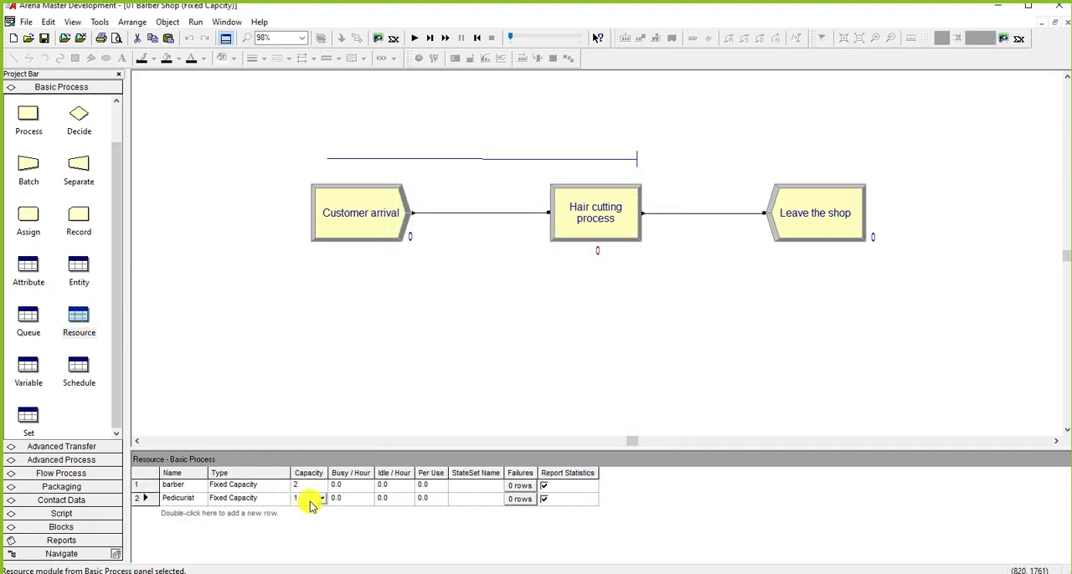
double_click(299, 500)
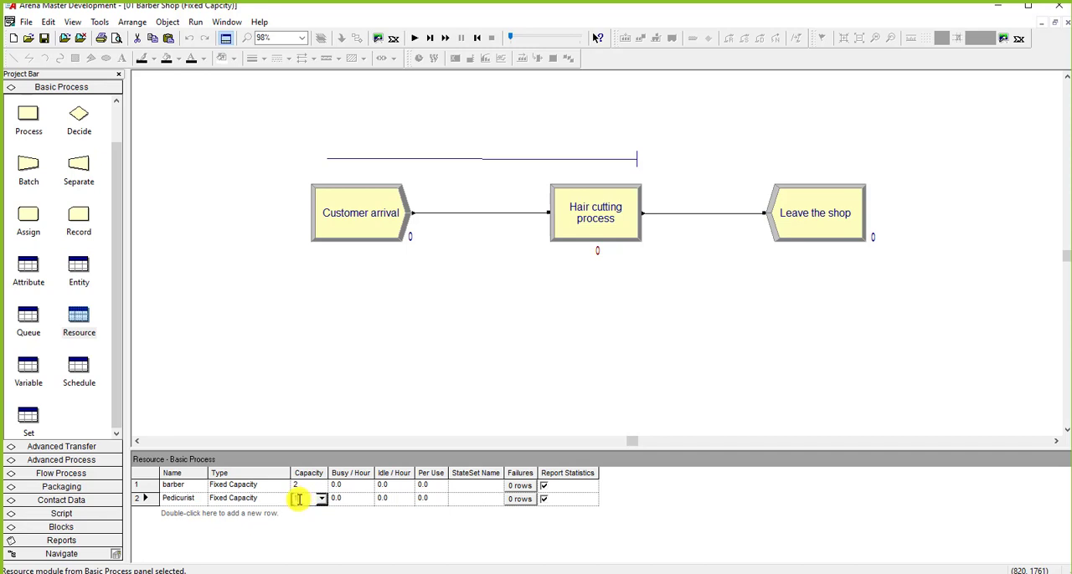
Step: Check the resource quantities seized in the Hair cutting process, then run the simulation with both capacities at 2 and end the run
double_click(567, 232)
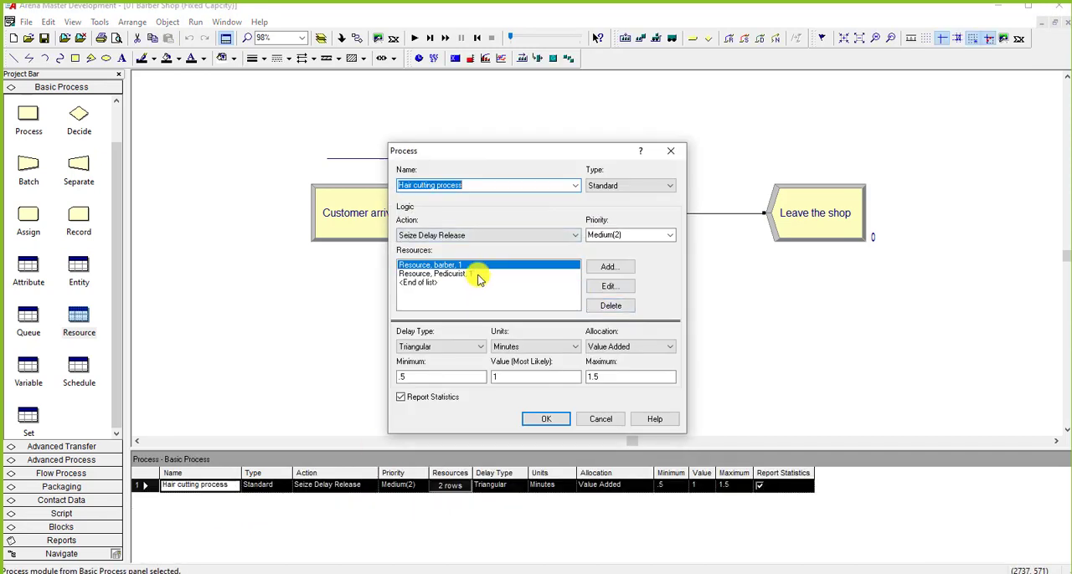
click(546, 418)
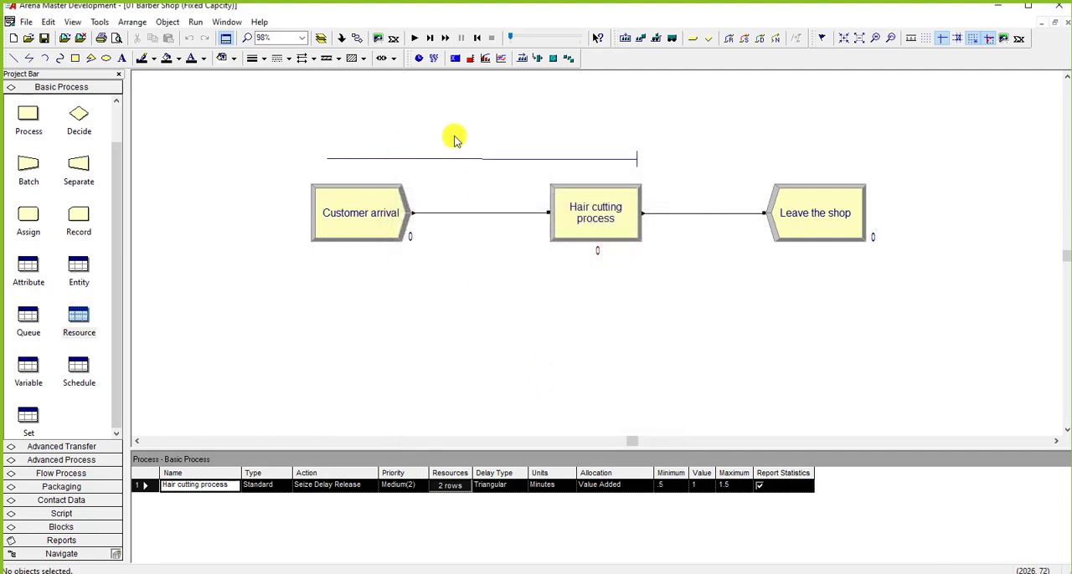
click(415, 38)
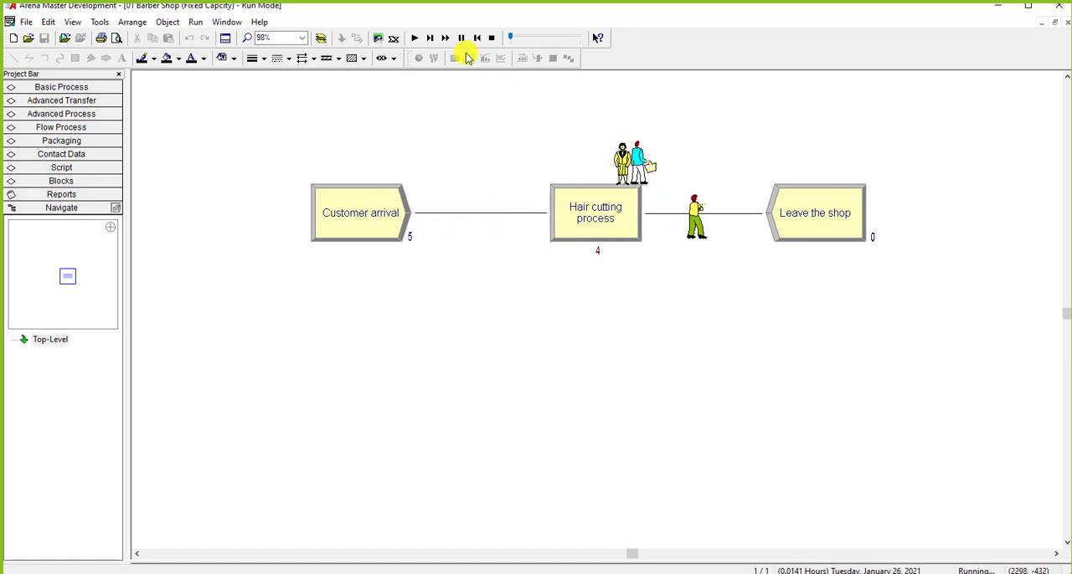
click(491, 38)
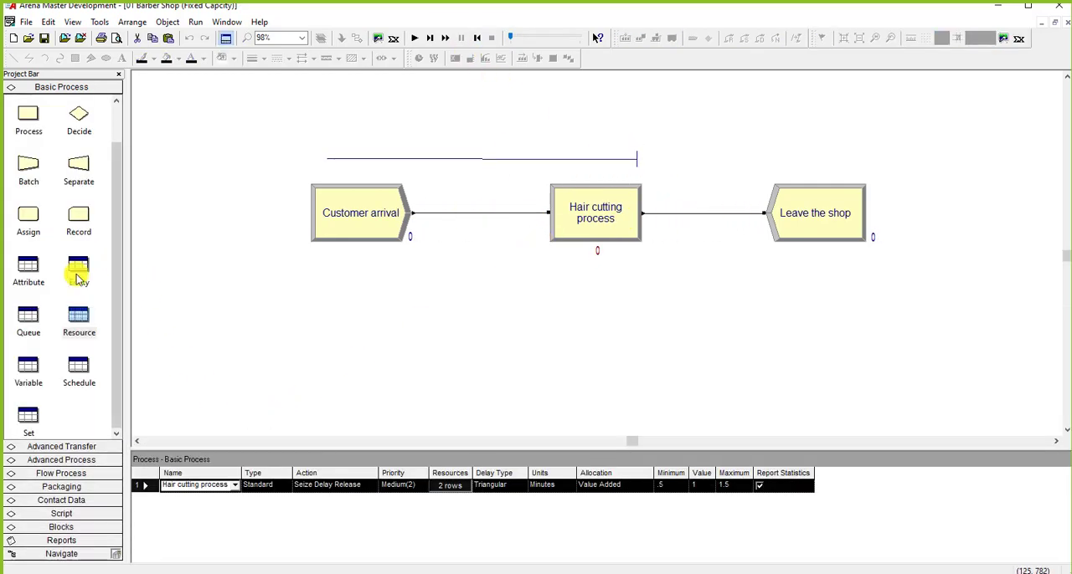
Step: Review the barber and Pedicurist capacities against the quantities each customer seizes in the Hair cutting process
click(78, 318)
click(316, 499)
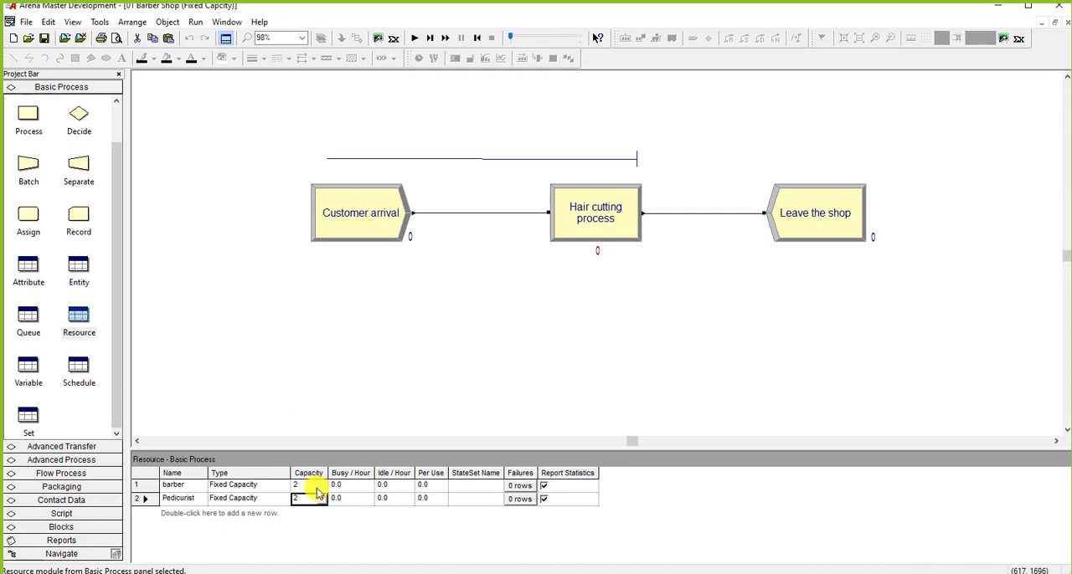
double_click(563, 226)
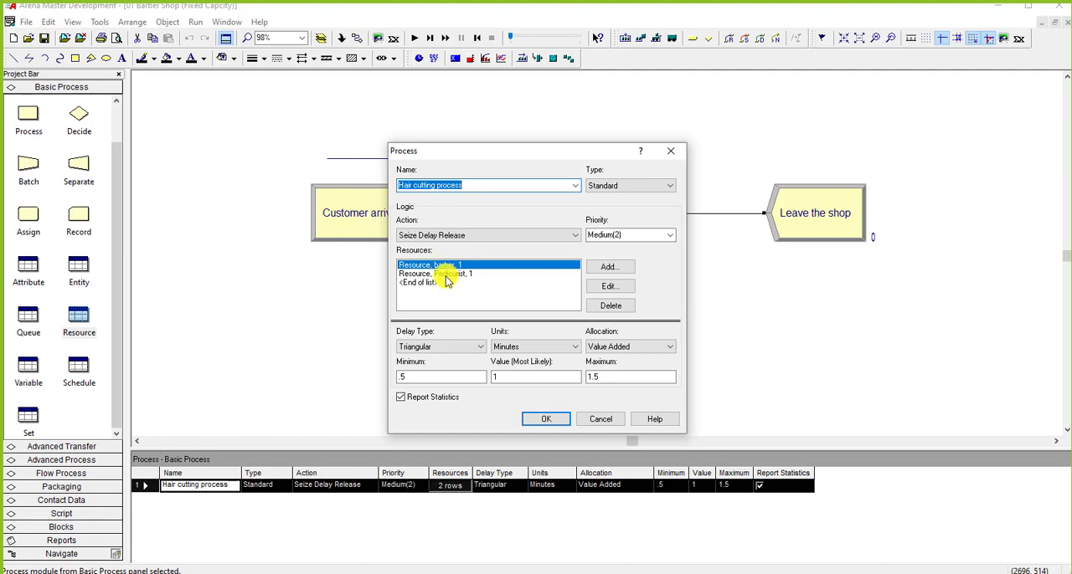
click(445, 275)
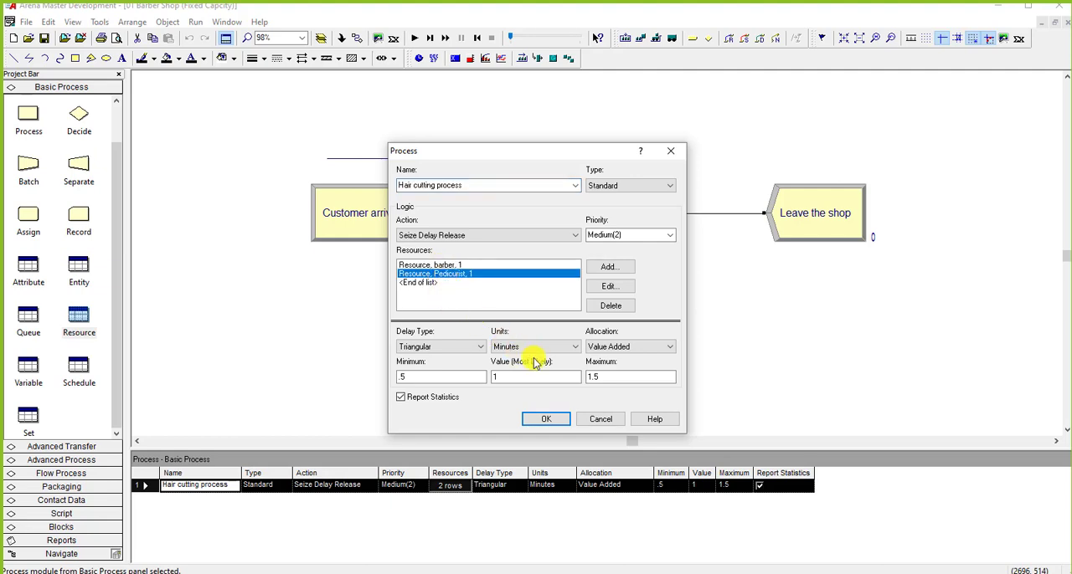
click(545, 418)
Step: Set the fixed capacities of both the barber and Pedicurist resources to 1
click(84, 317)
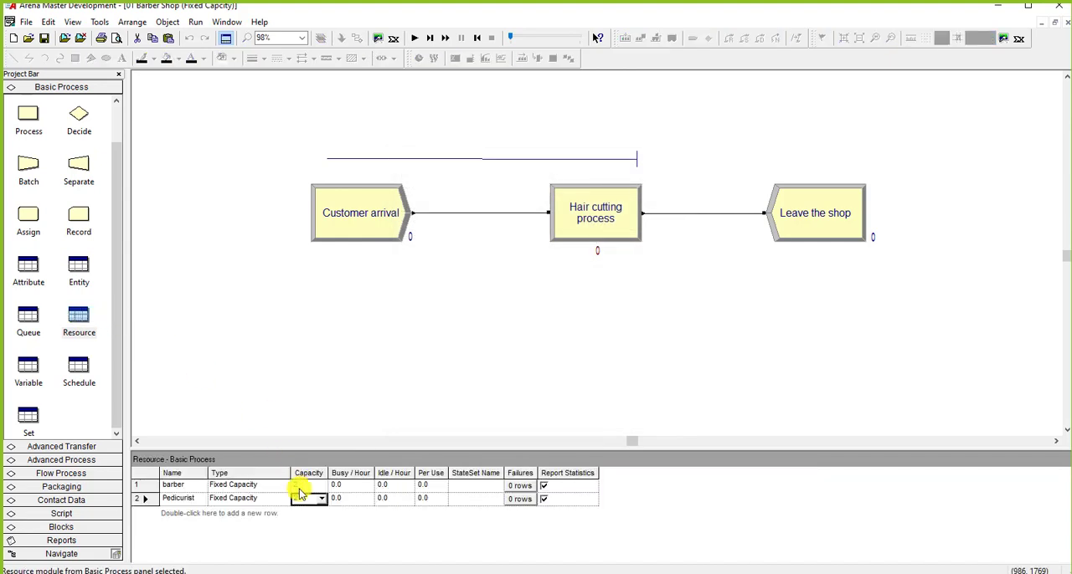
click(295, 486)
text(1)
click(309, 500)
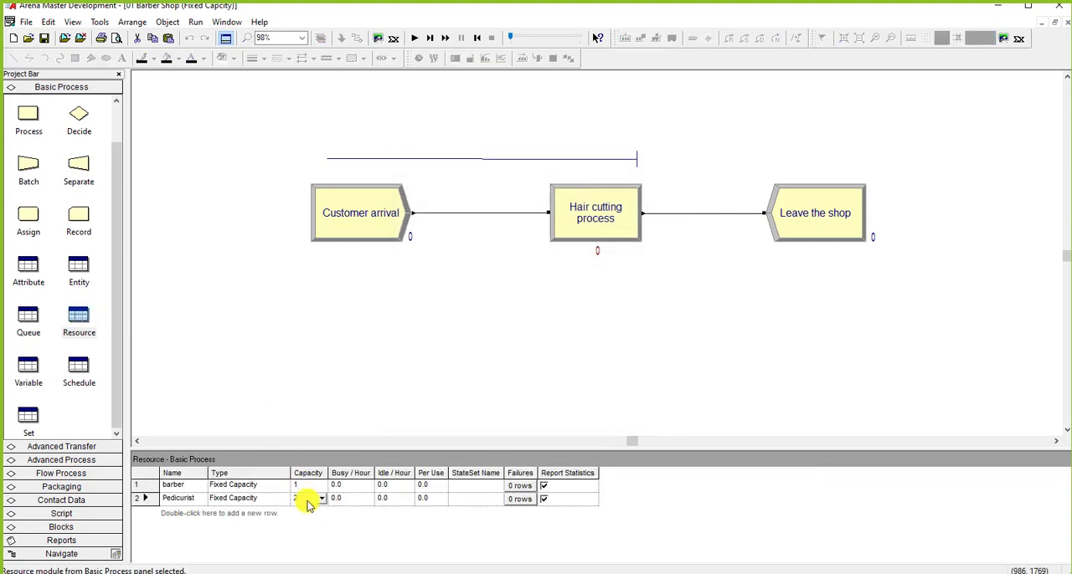
click(376, 421)
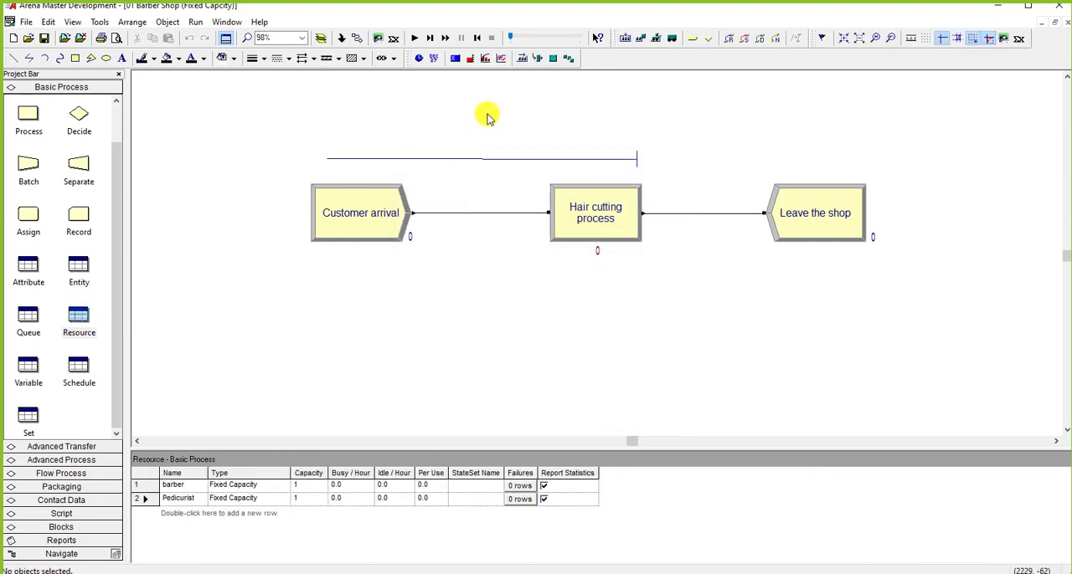
Step: Run the simulation with one barber and one Pedicurist to watch the customer queue, and end the run
click(414, 37)
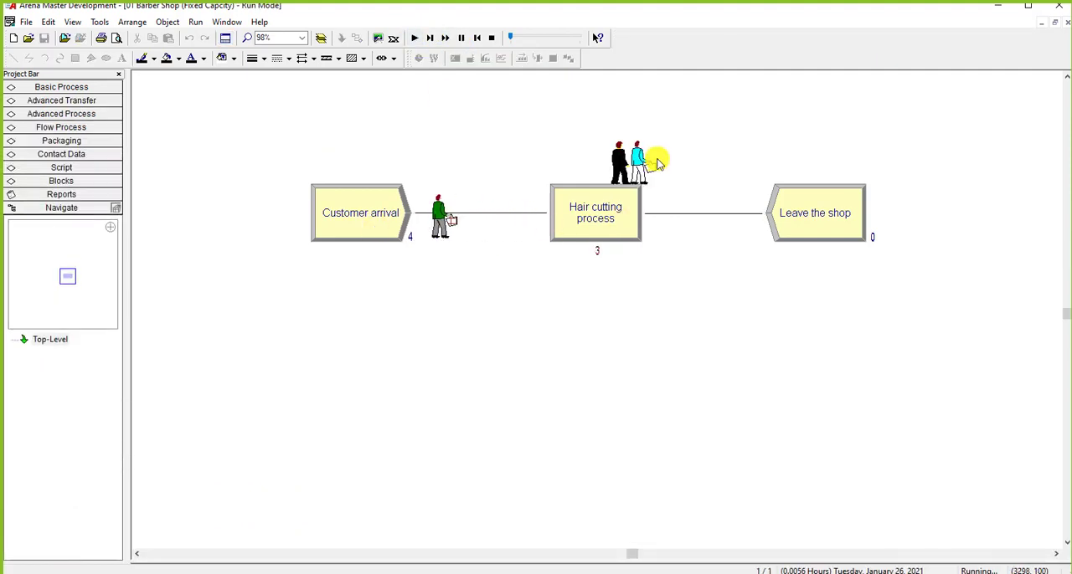
click(490, 38)
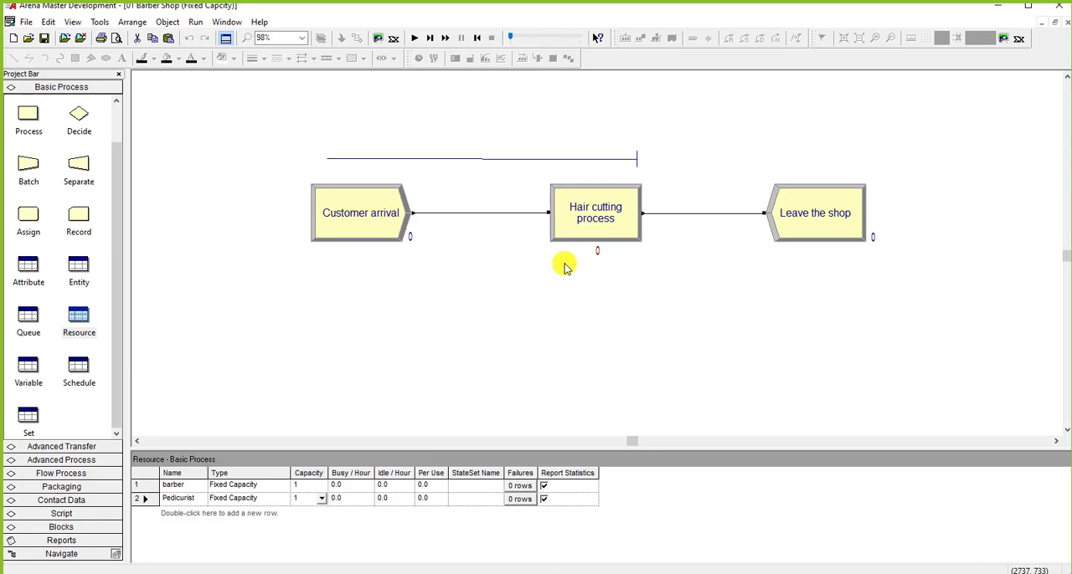
Step: Open the resource type of the Pedicurist for editing
click(262, 498)
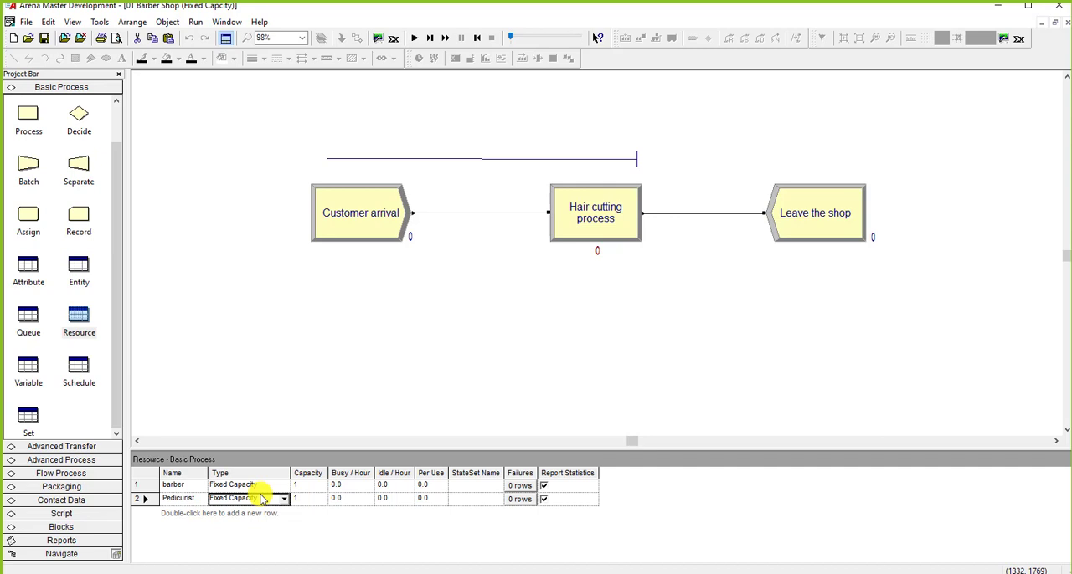